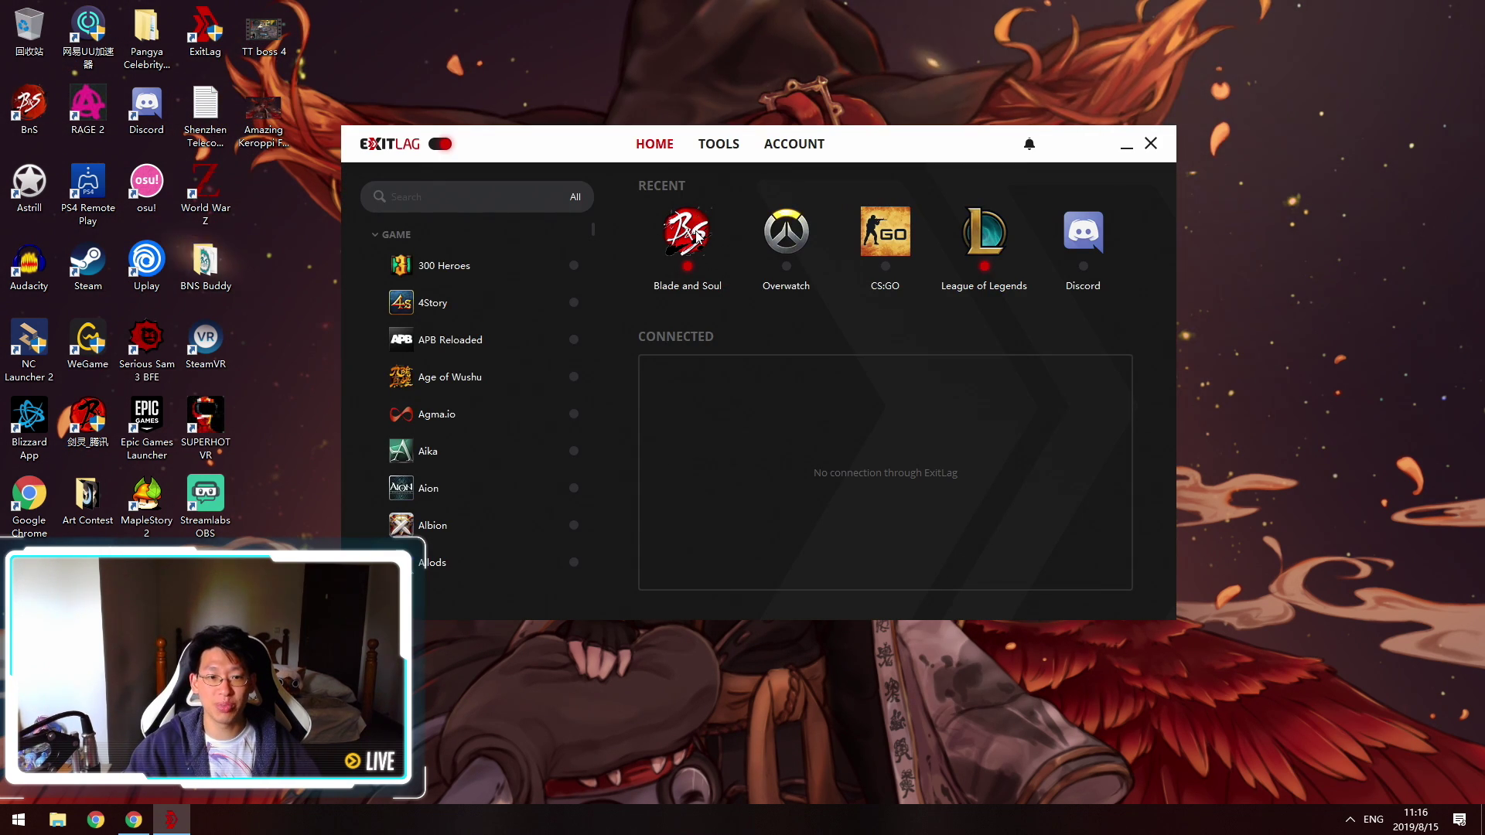
Open the Blade and Soul route page from the Recent games on the Home tab.
left_click(695, 232)
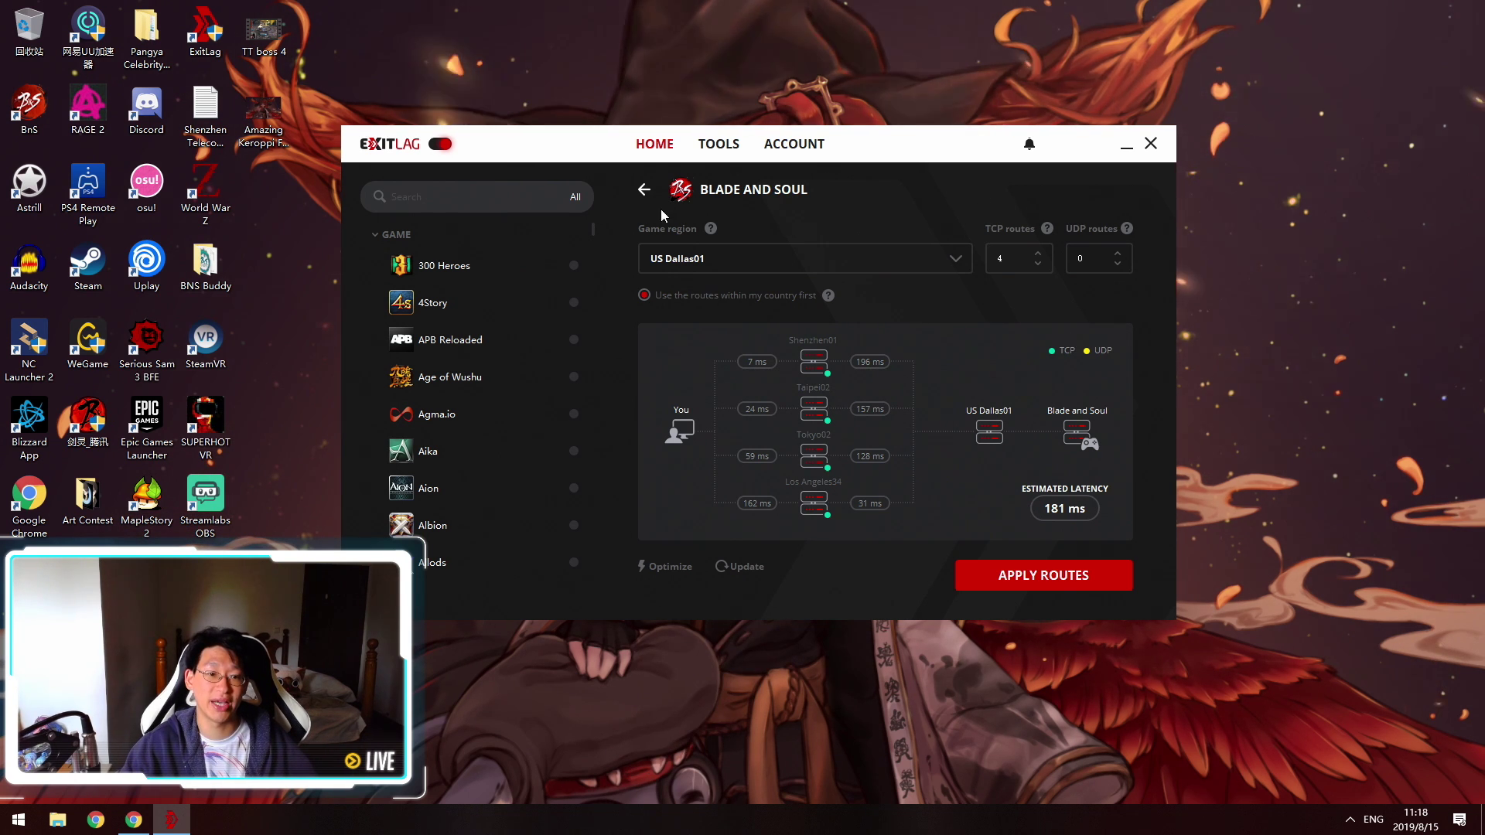
Leave the Blade and Soul route page and return to ExitLag's Home view.
left_click(643, 189)
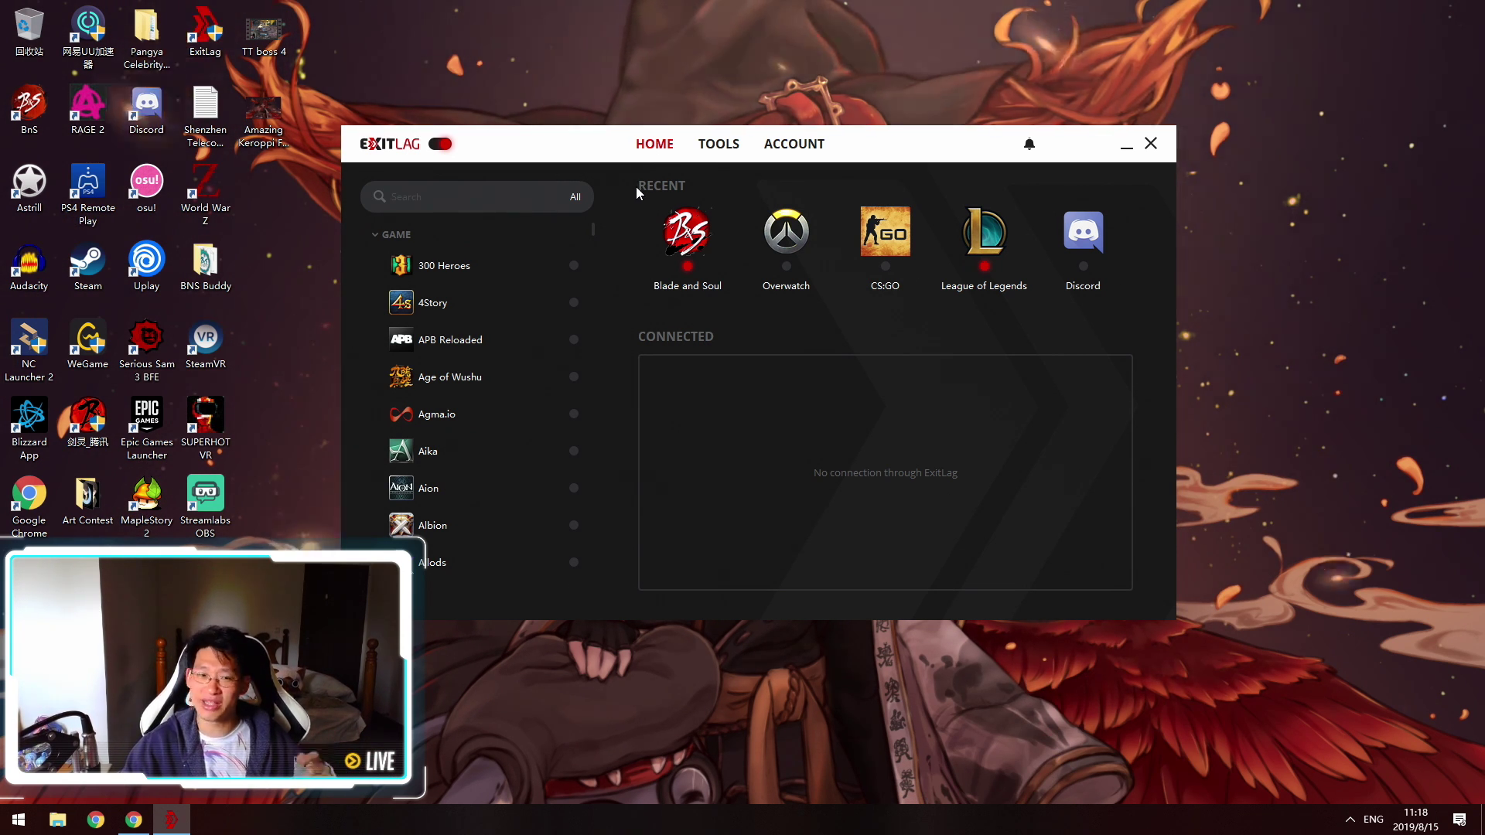
Bring up the YouTube video and expand its description to reveal the ExitLag 20% promo code.
left_click(133, 820)
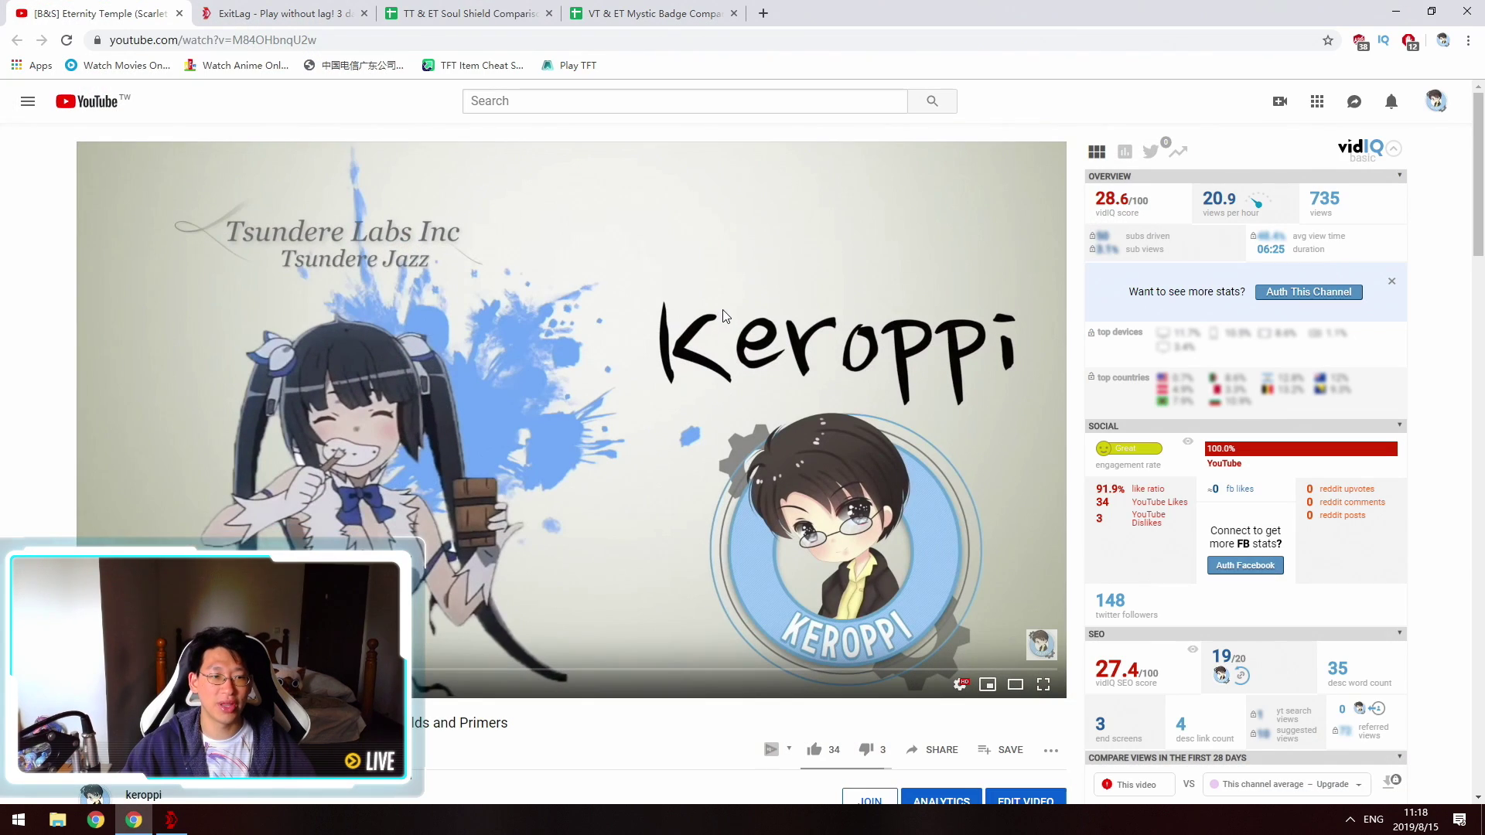
scroll(696, 328, "down", 3)
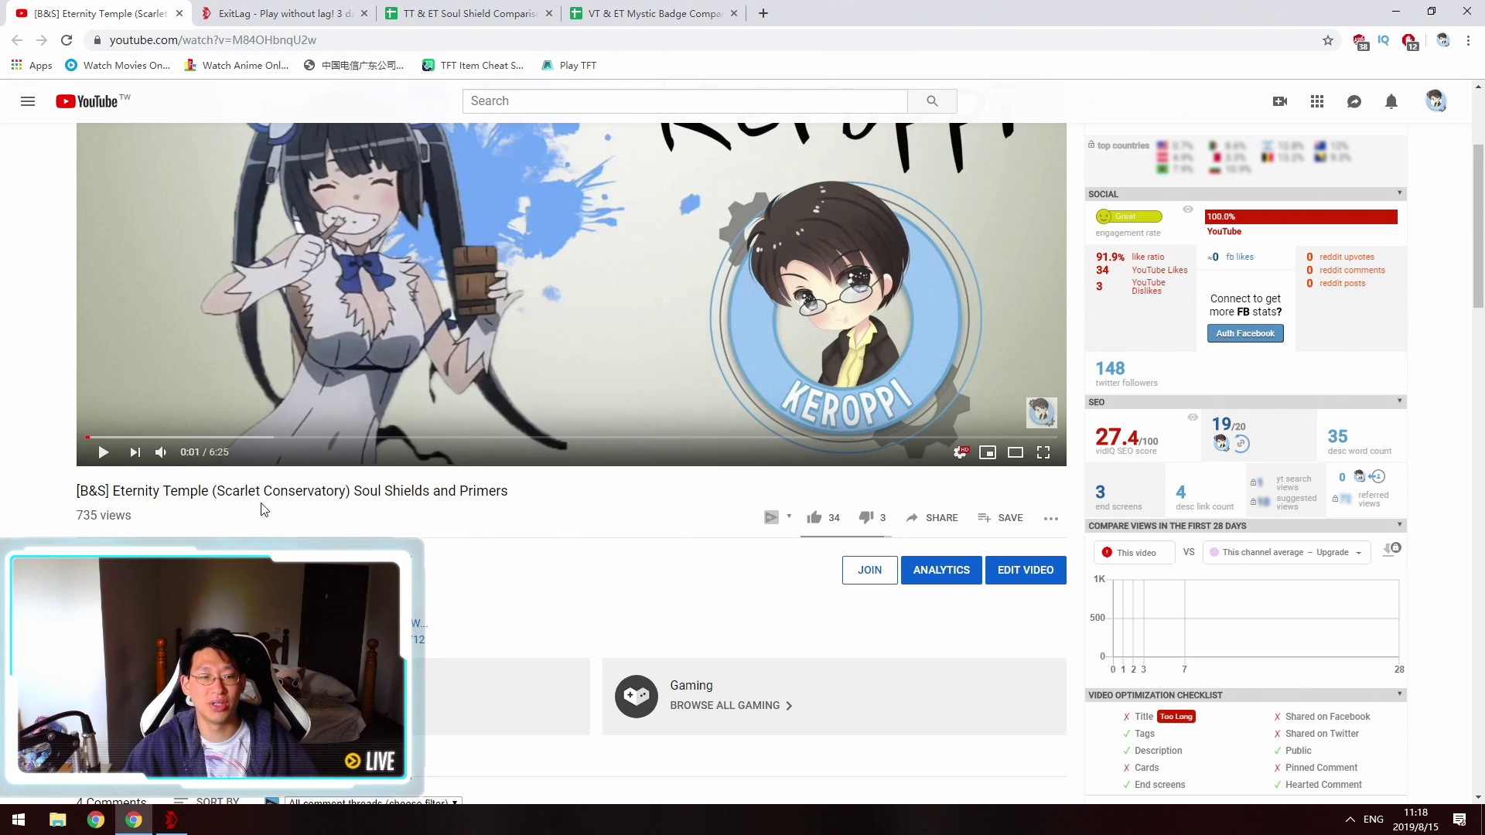
scroll(534, 535, "up", 3)
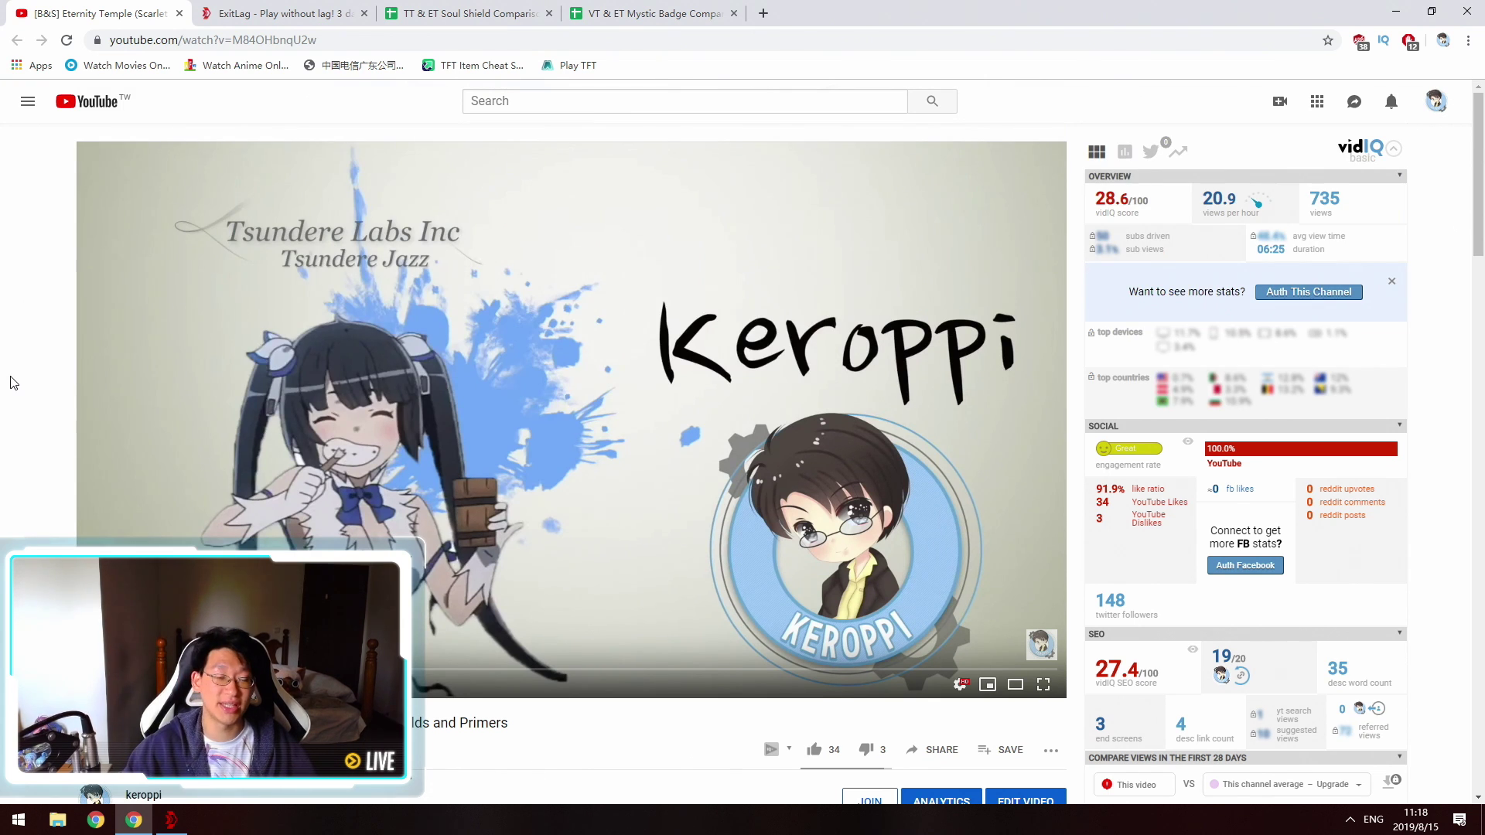
scroll(12, 383, "down", 5)
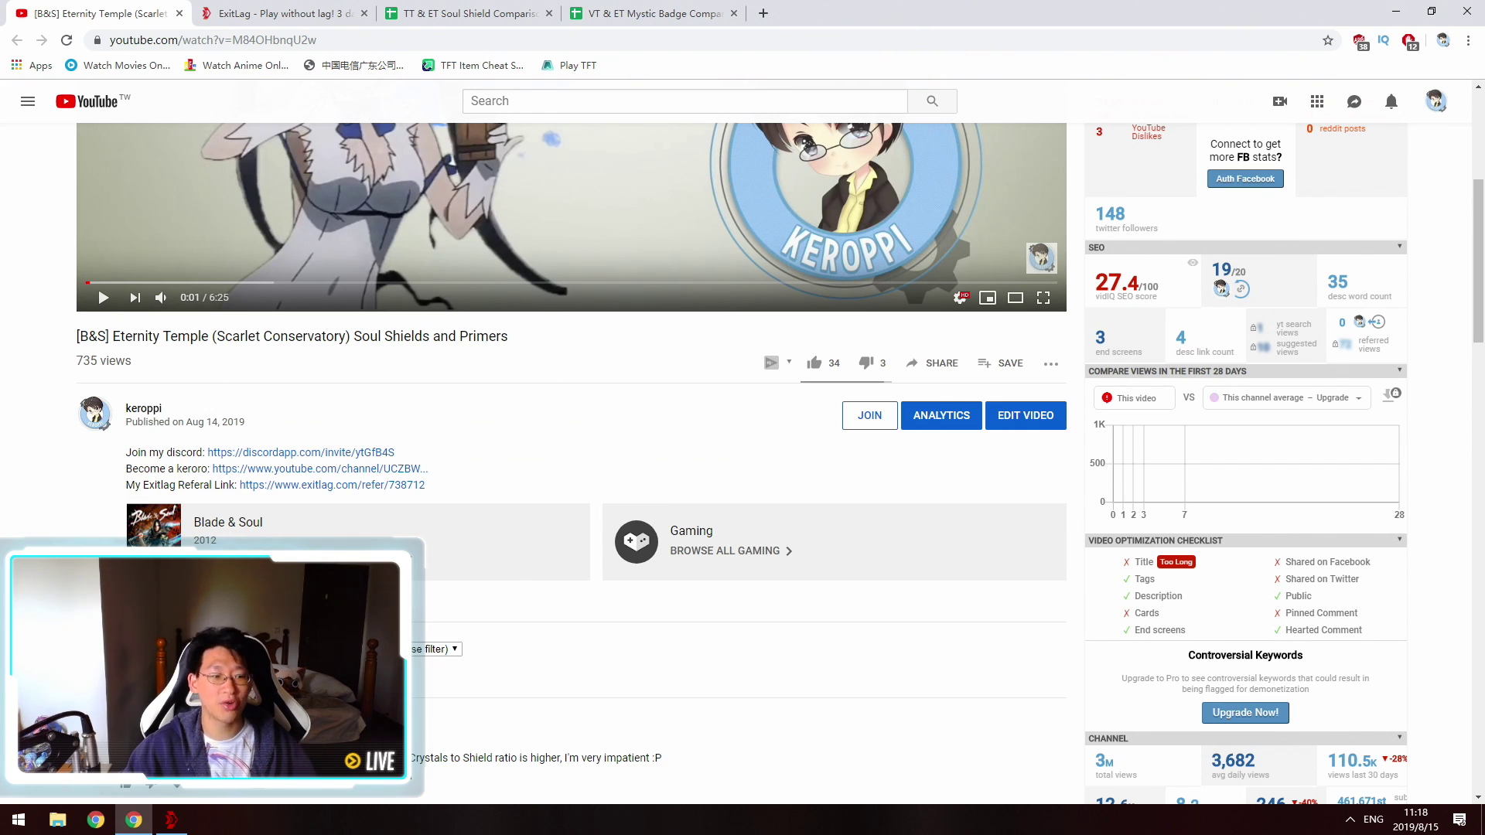
left_click(139, 599)
scroll(141, 412, "down", 1)
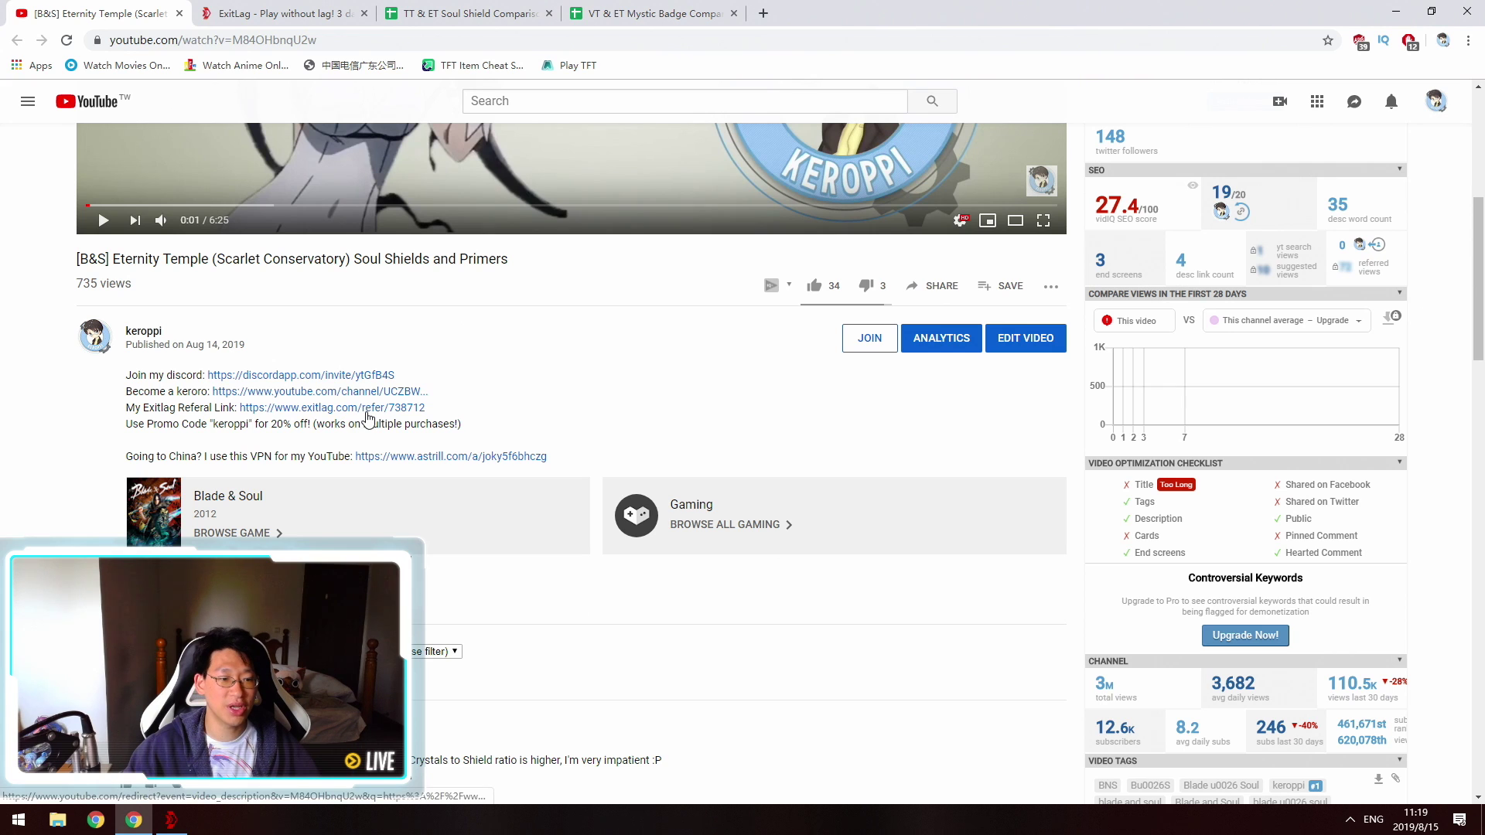
Compare the $6.50 monthly, $18.50 quarterly and $35.00 semiannual plans, settling on quarterly.
left_click(210, 8)
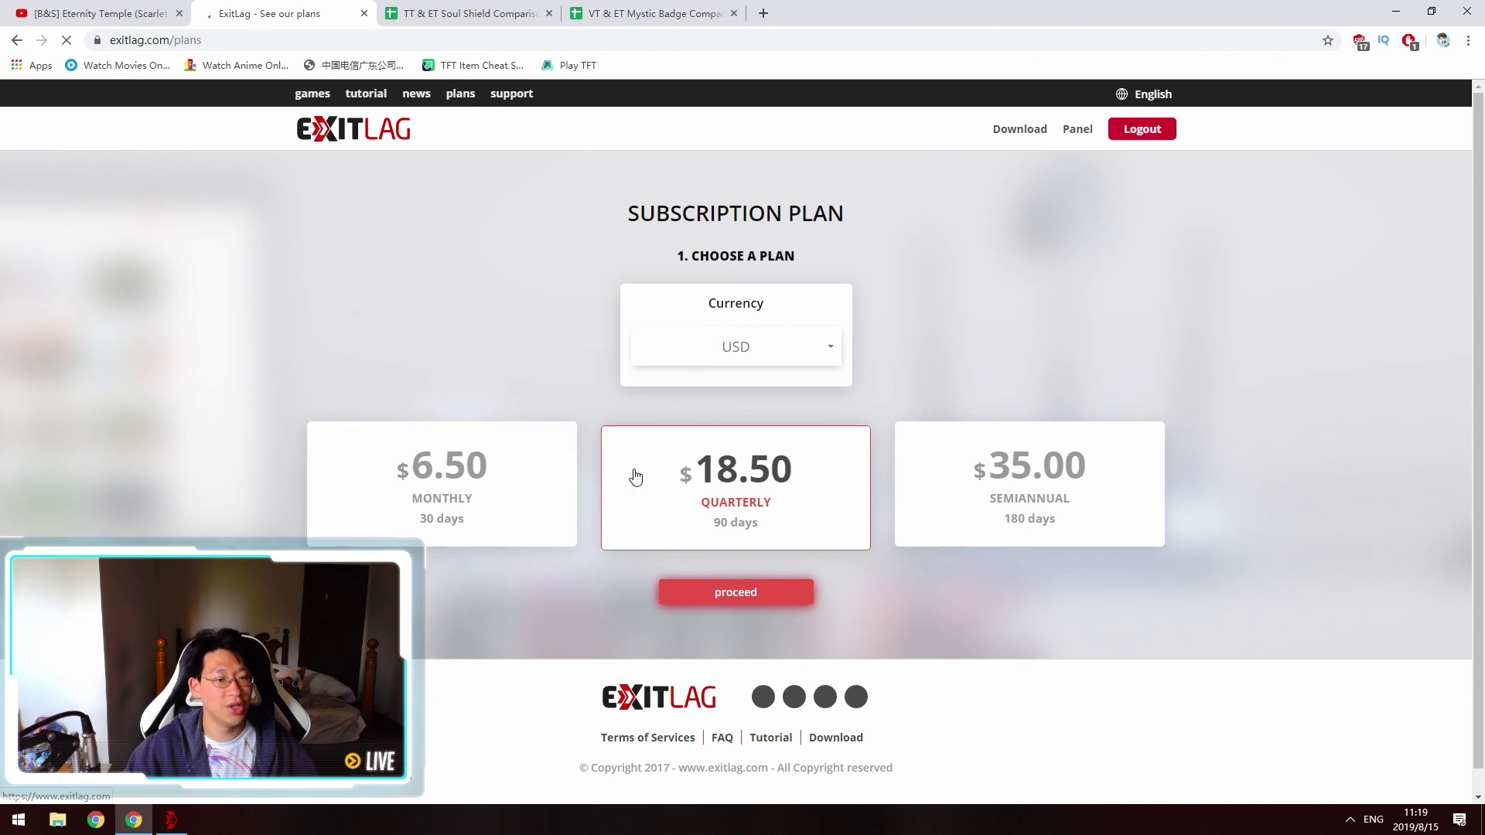
left_click(499, 482)
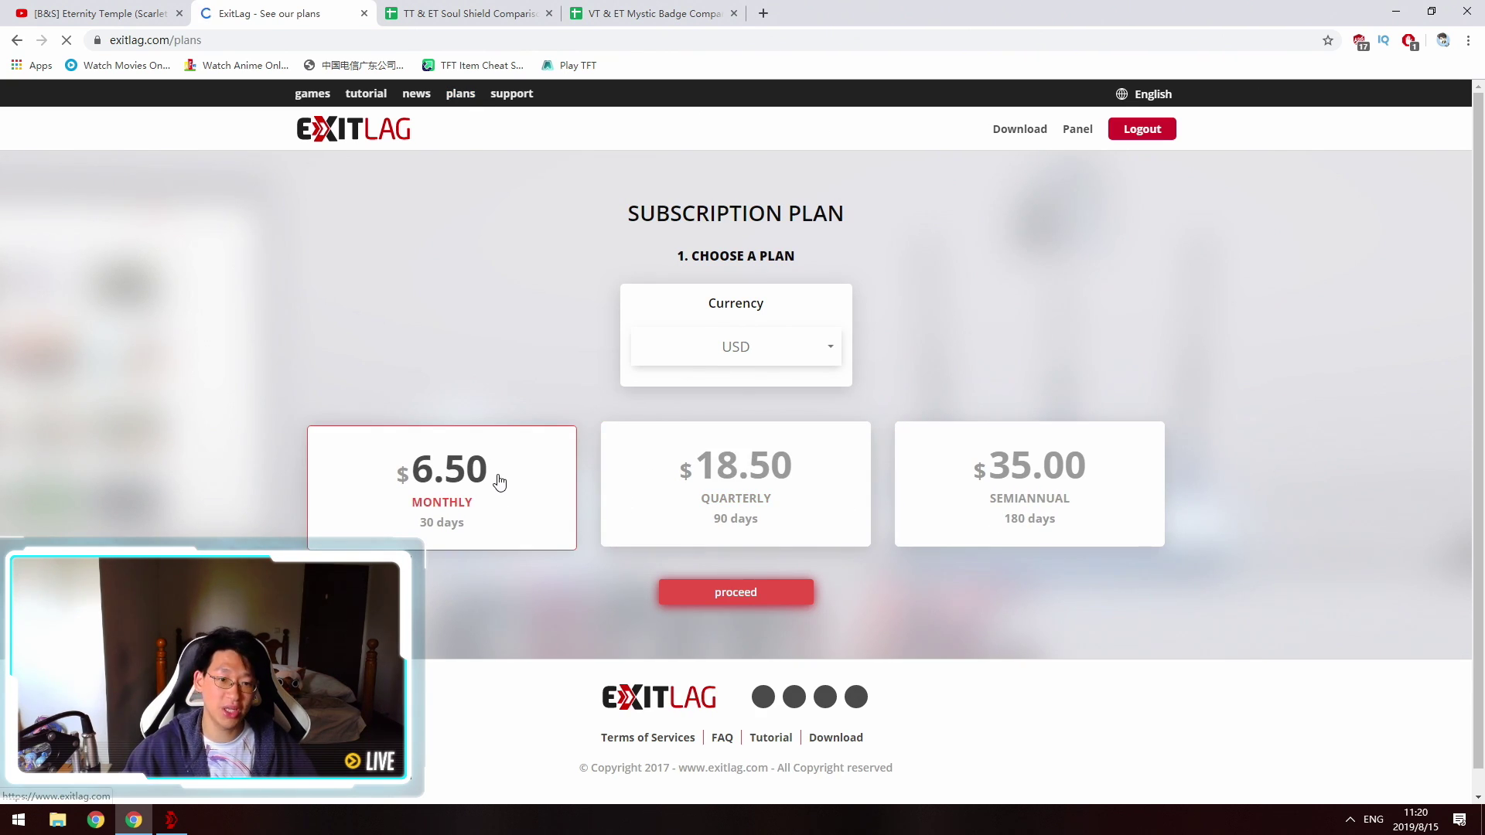
left_click(800, 516)
left_click(1040, 514)
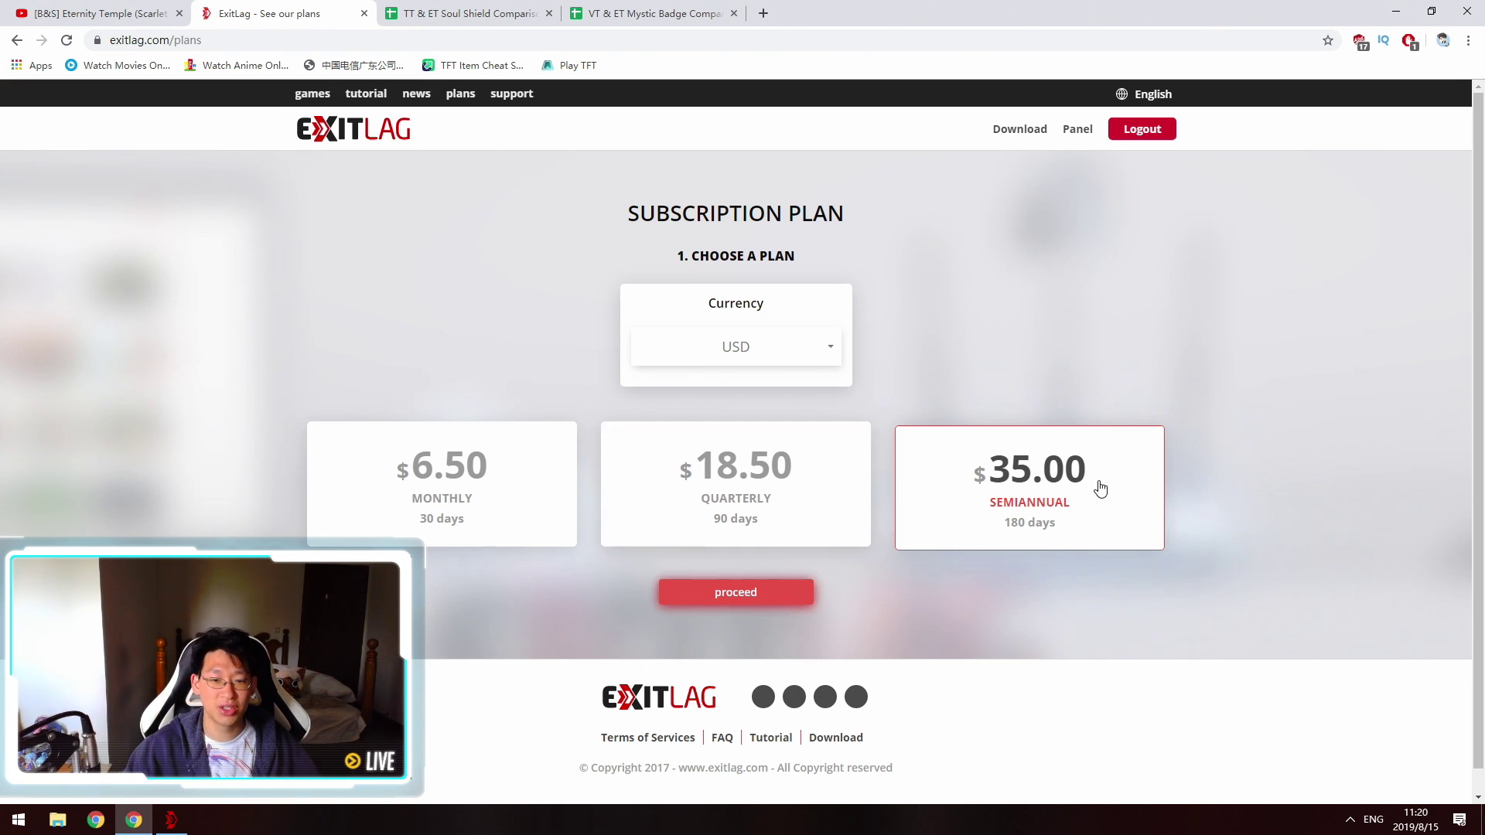
left_click(775, 489)
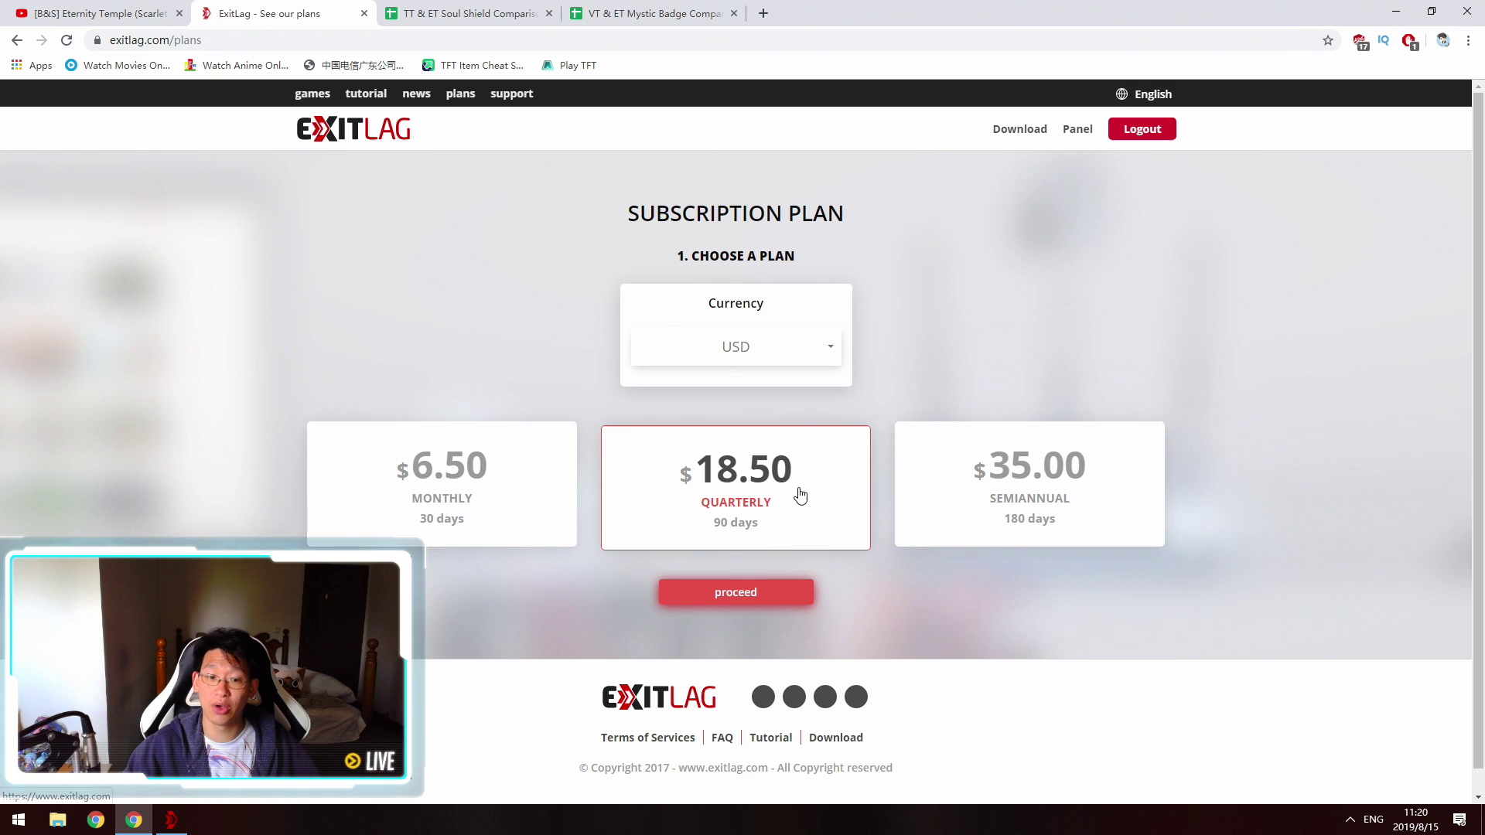
Try the payment methods for the quarterly plan and settle on PayPal.
left_click(770, 596)
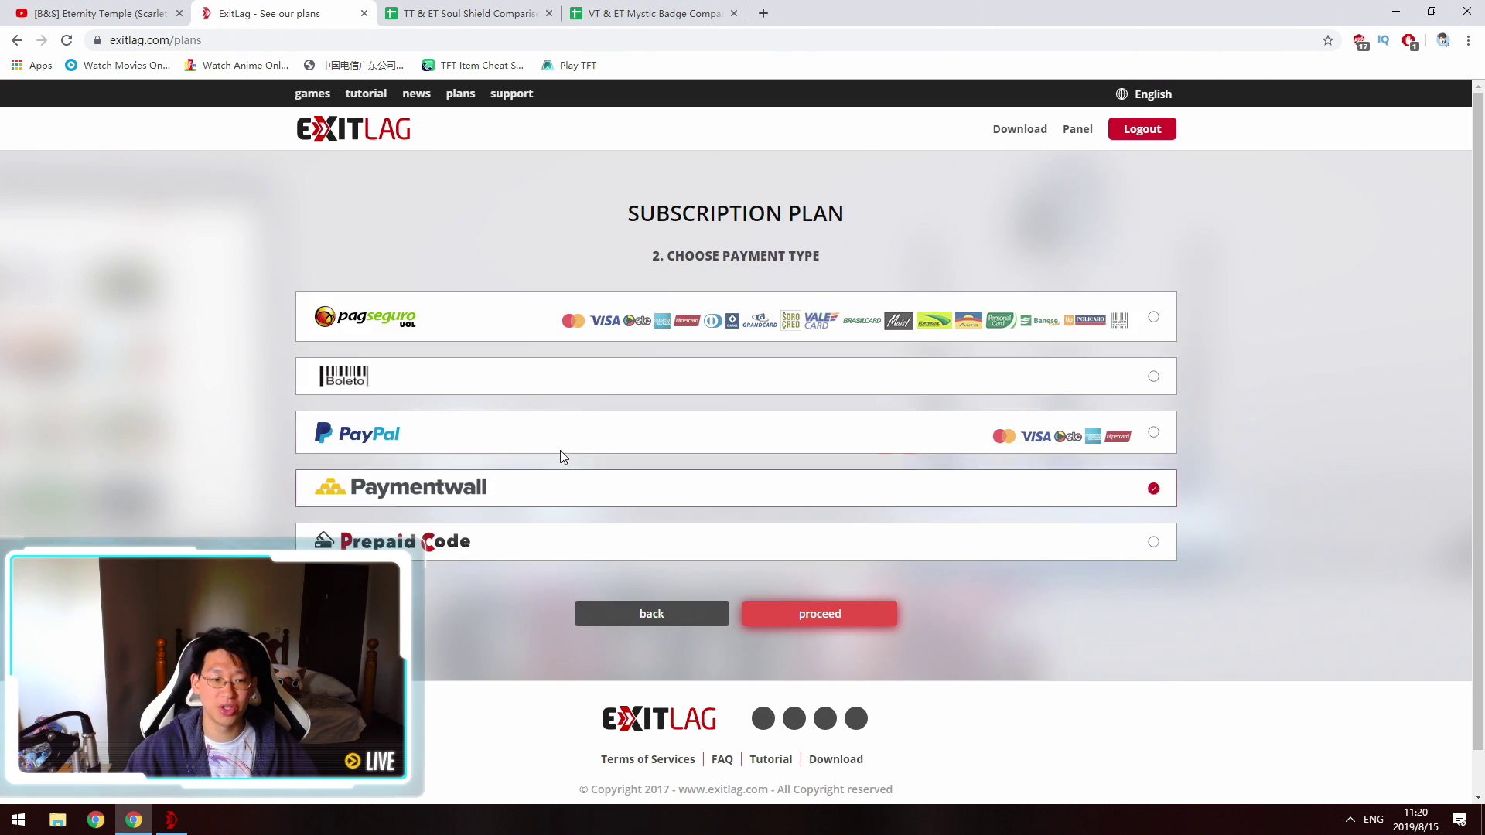
left_click(967, 309)
left_click(889, 533)
left_click(915, 481)
left_click(899, 435)
left_click(854, 615)
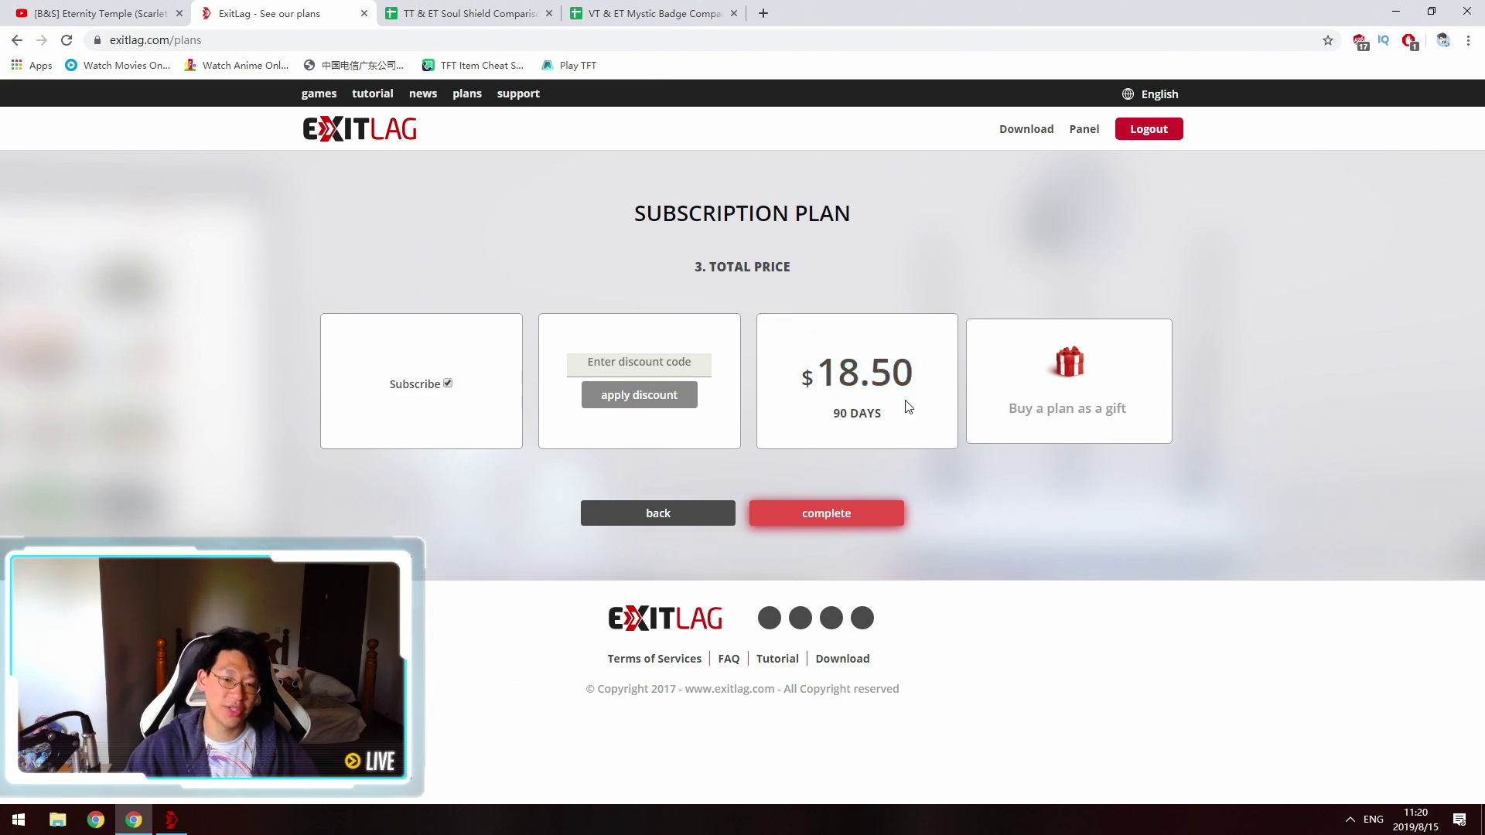
Turn off the recurring subscription and apply the promo code, cutting the total to $14.80.
left_click(449, 385)
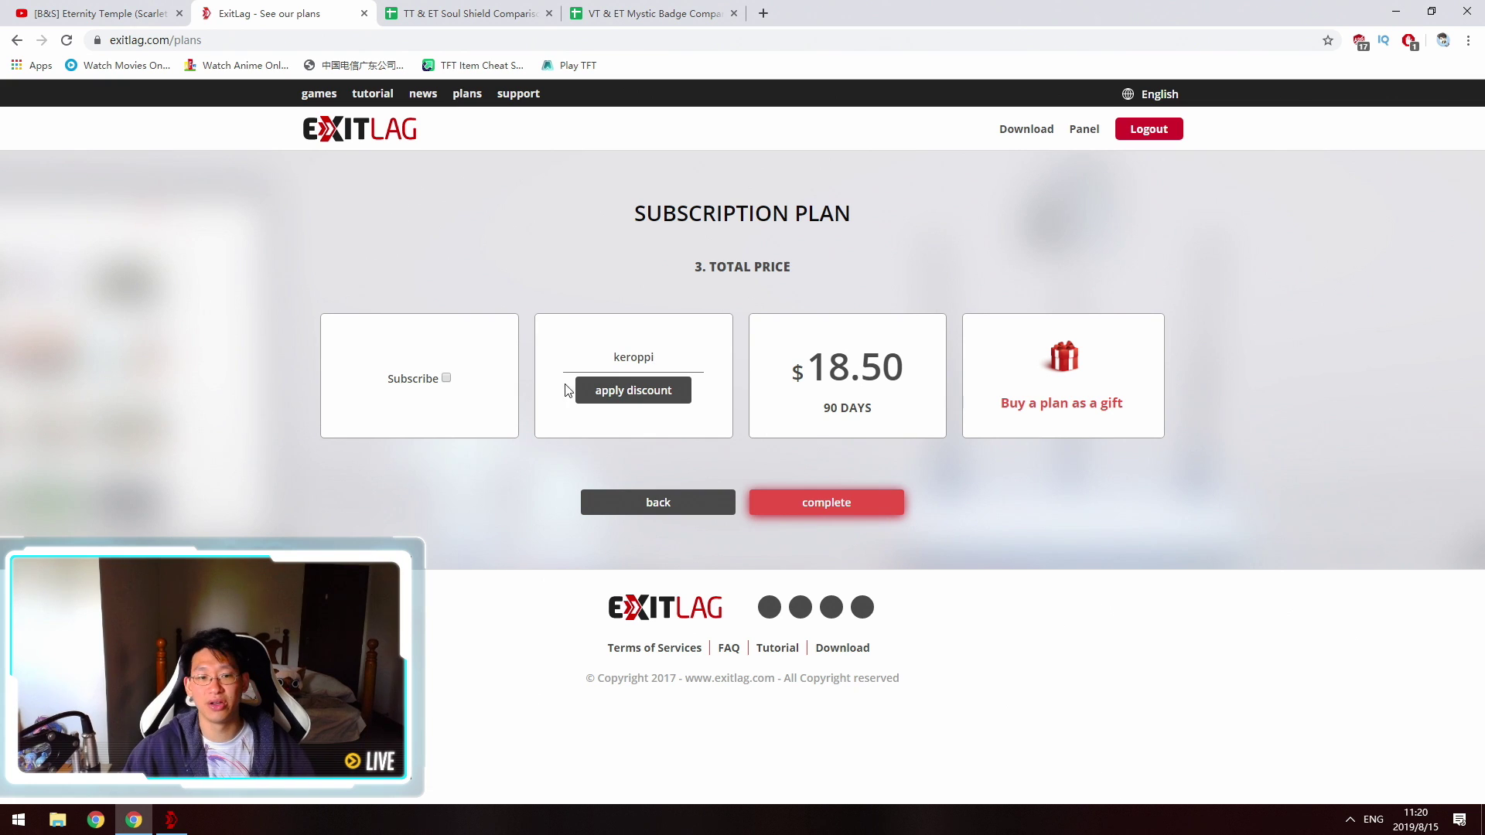
left_click(646, 394)
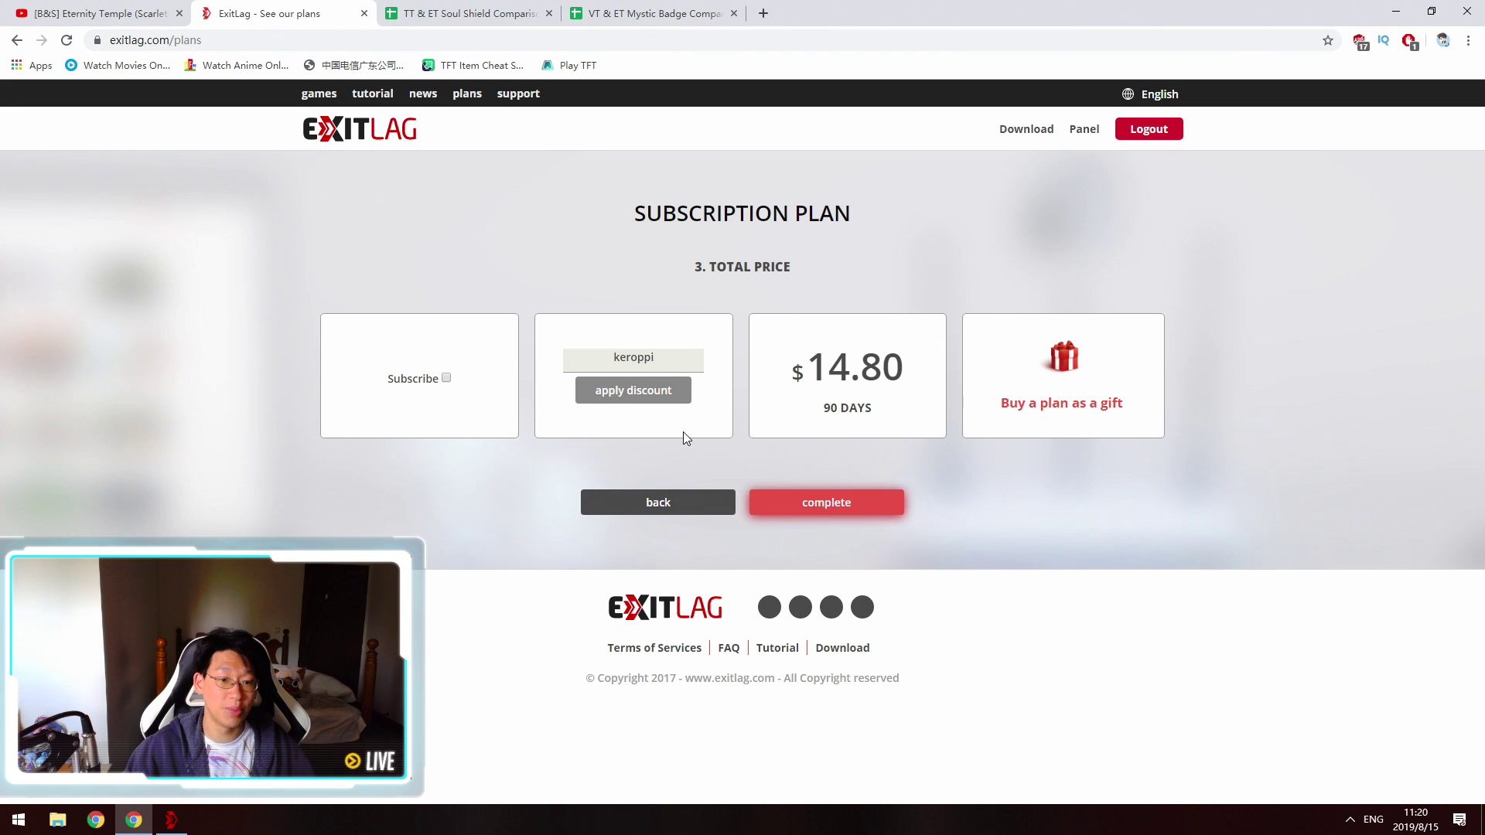
key("ctrl+shift+Tab")
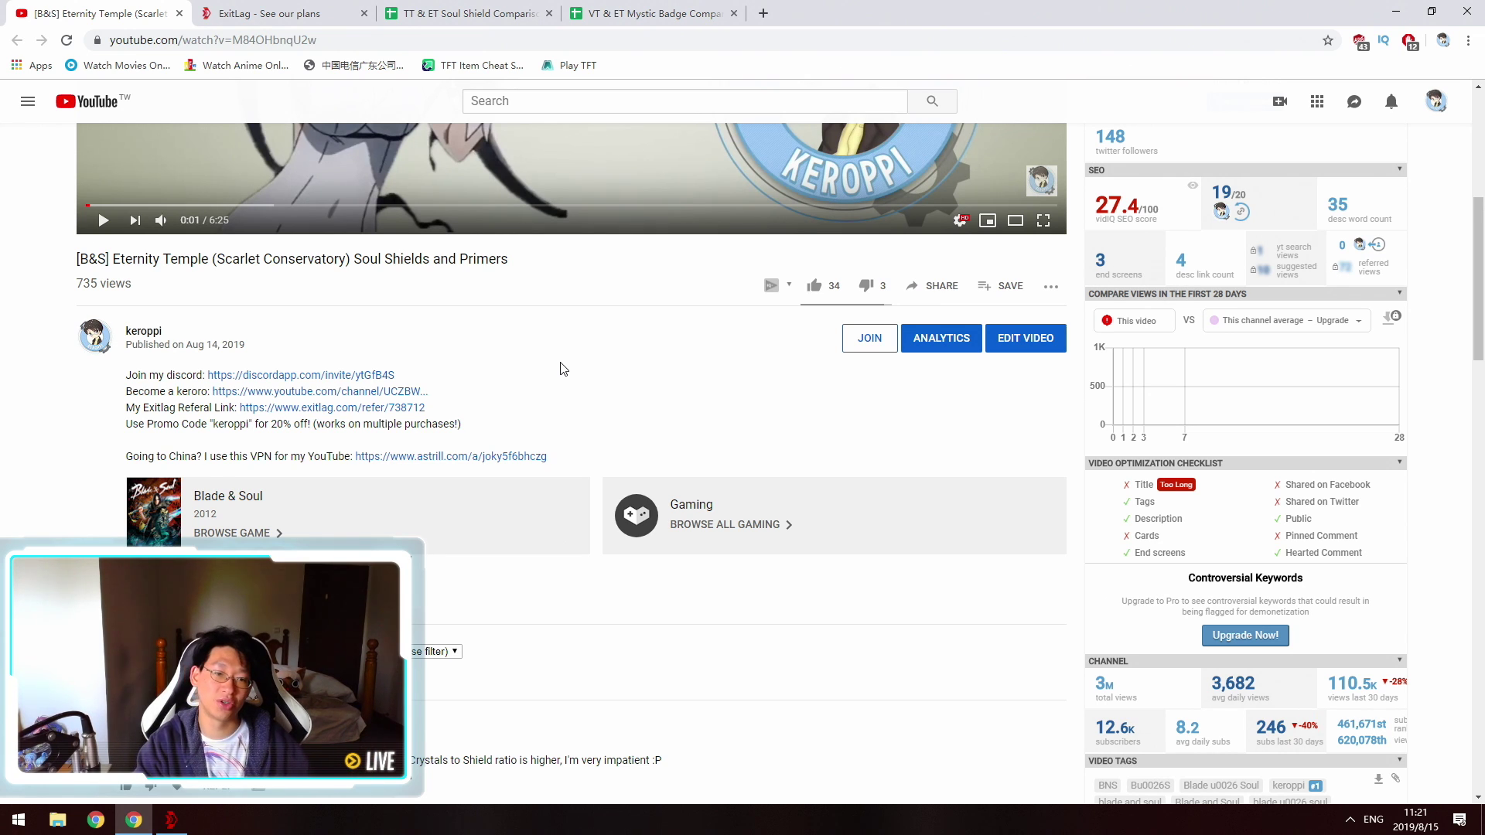
scroll(563, 369, "up", 2)
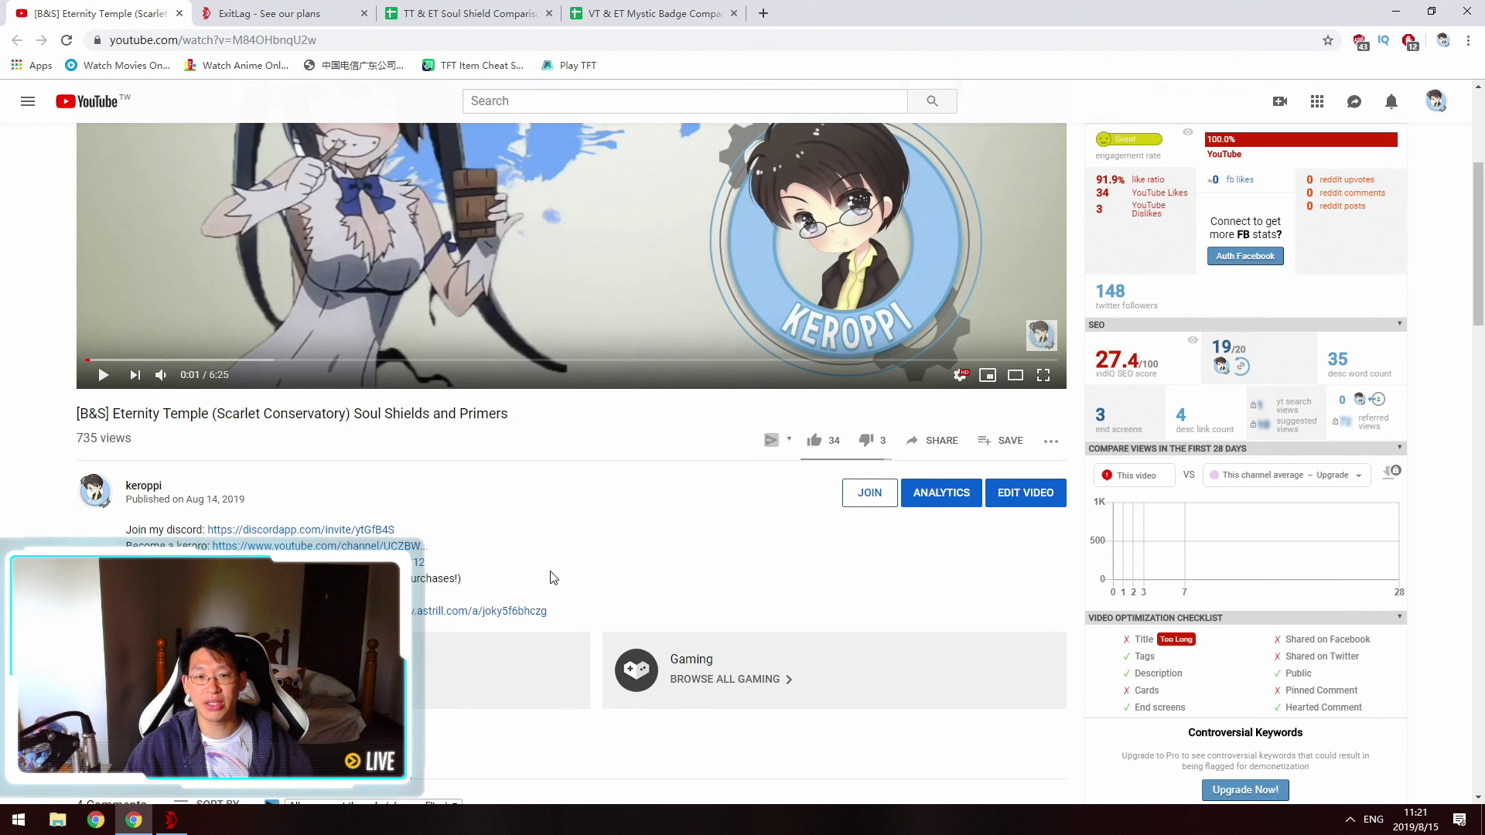
left_click(284, 8)
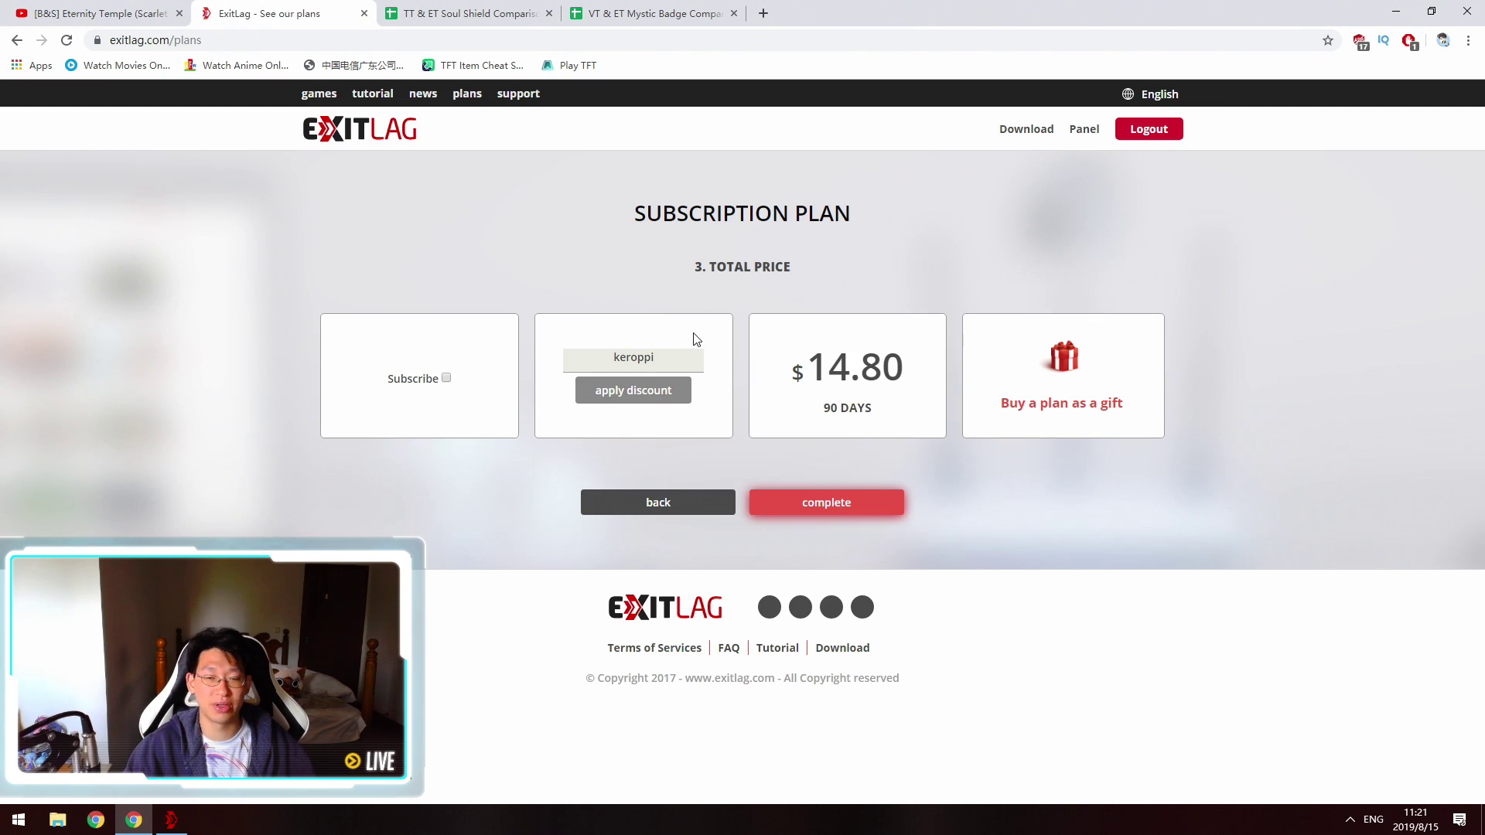
Bring the ExitLag app forward and confirm US Dallas01 as Blade and Soul's game region.
left_click(1396, 9)
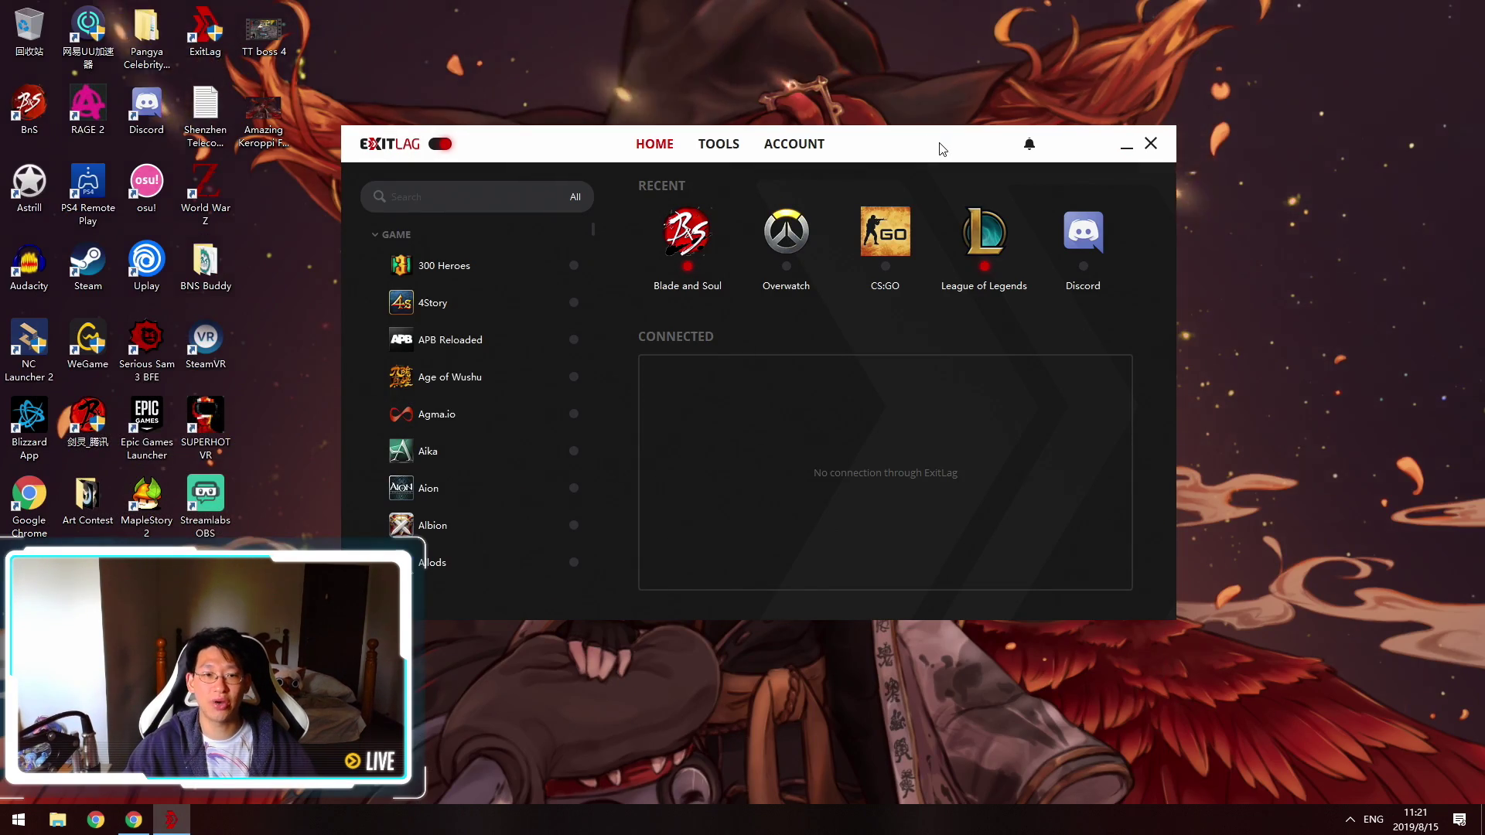
left_click_drag(931, 146, 909, 124)
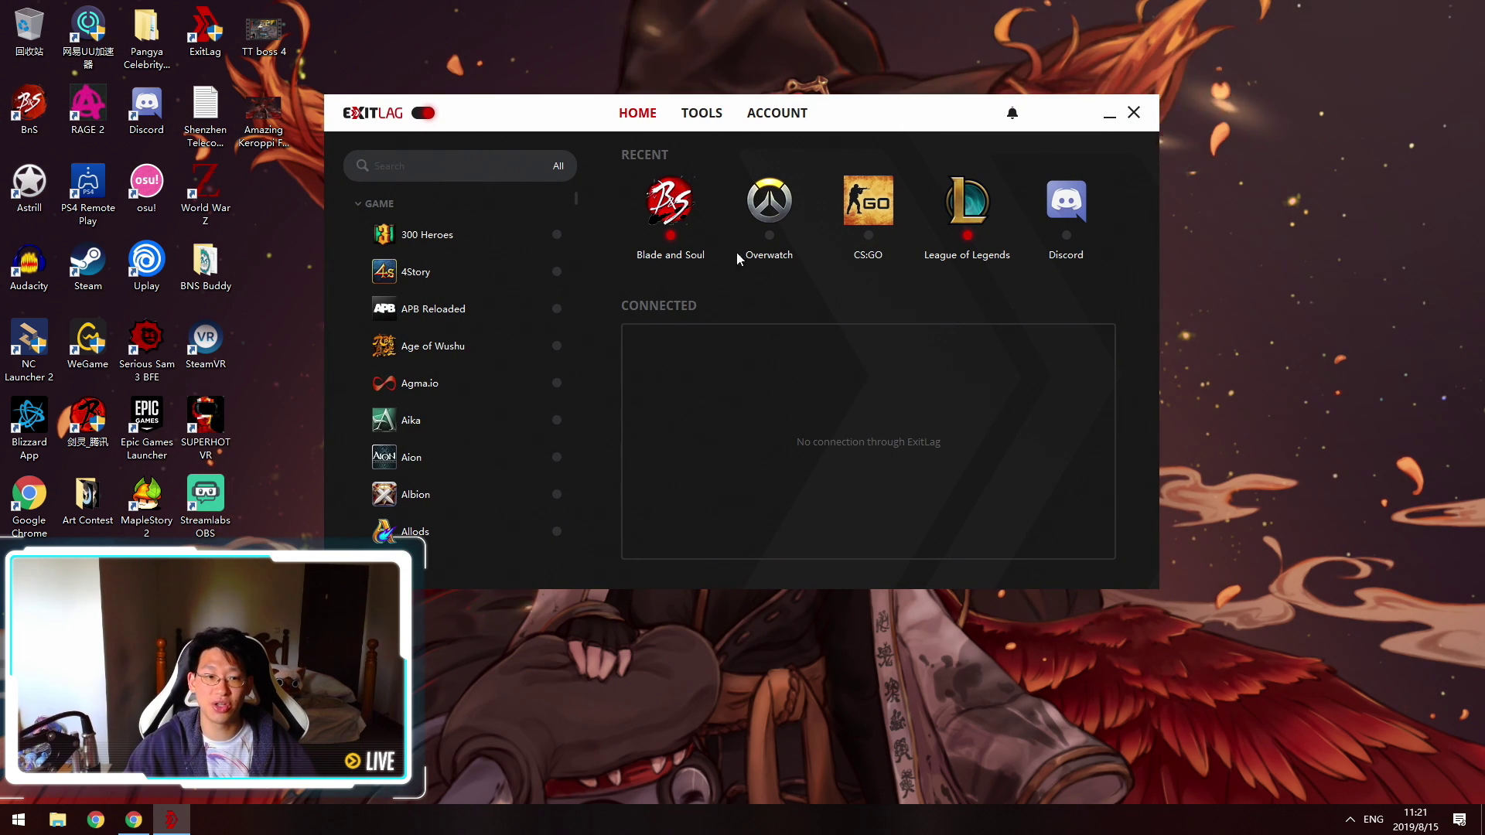
left_click(669, 203)
left_click(820, 227)
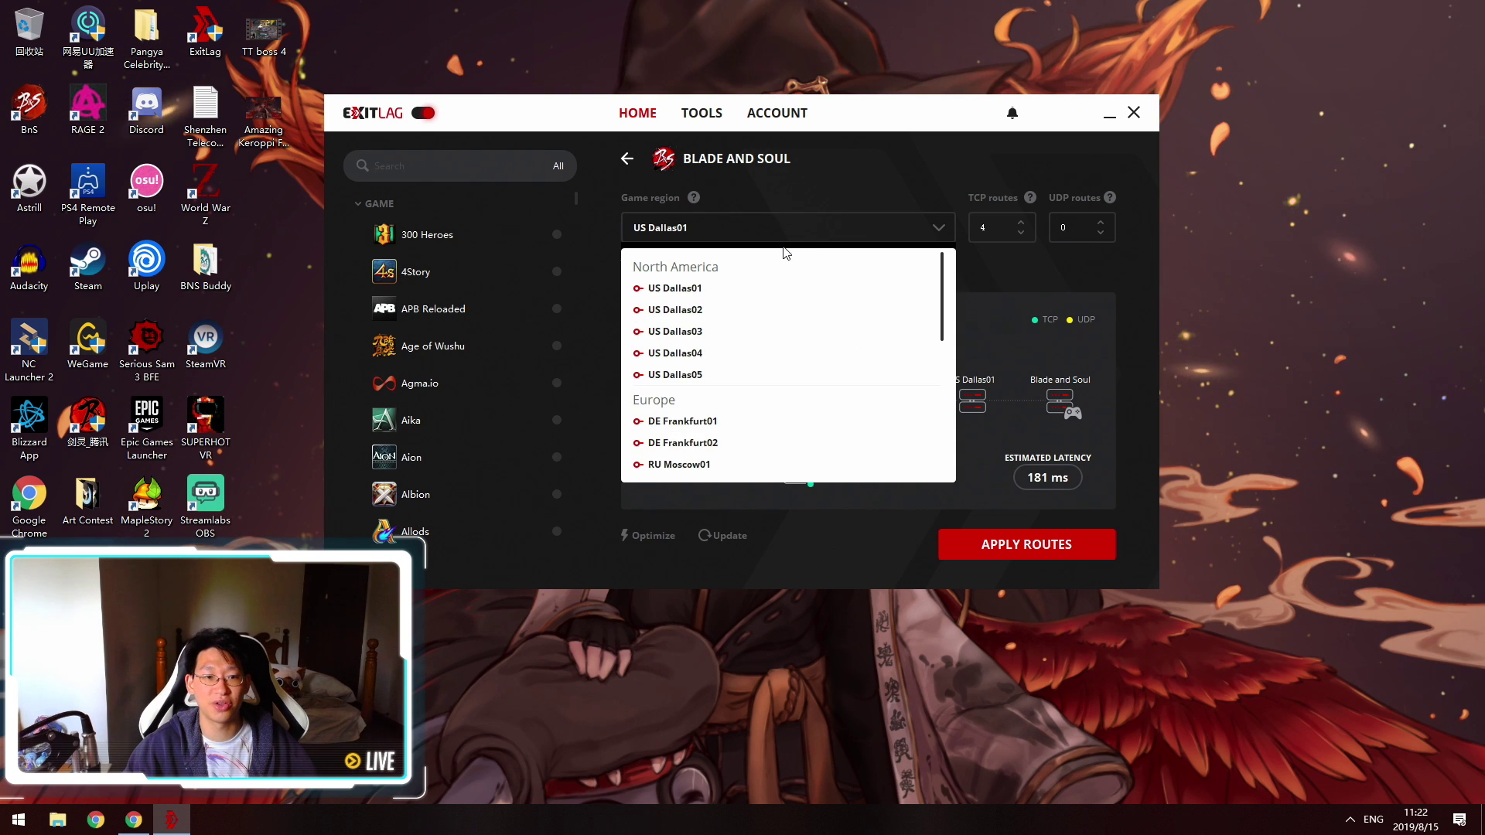
left_click(814, 194)
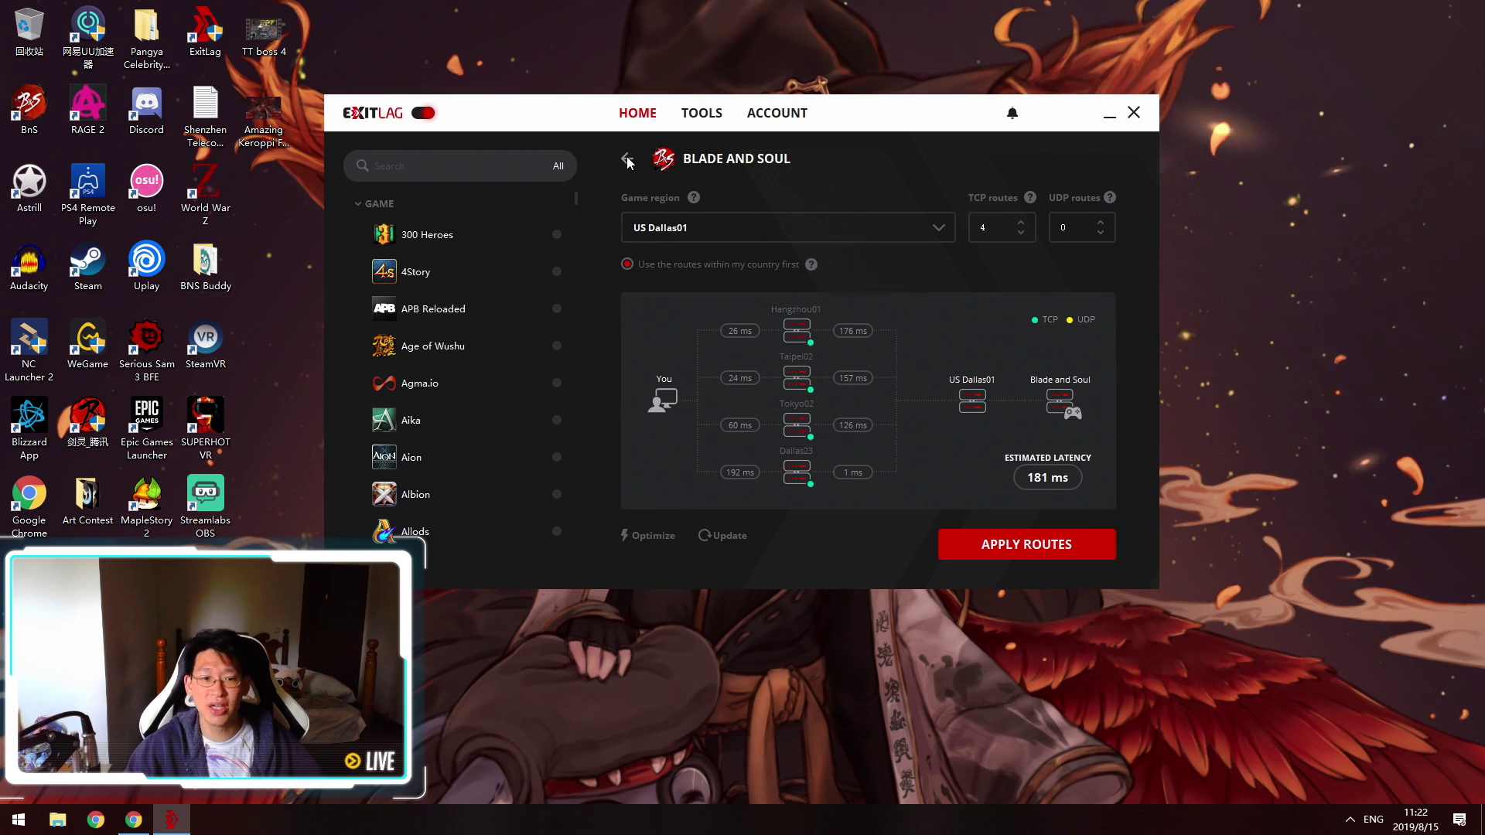
left_click(627, 161)
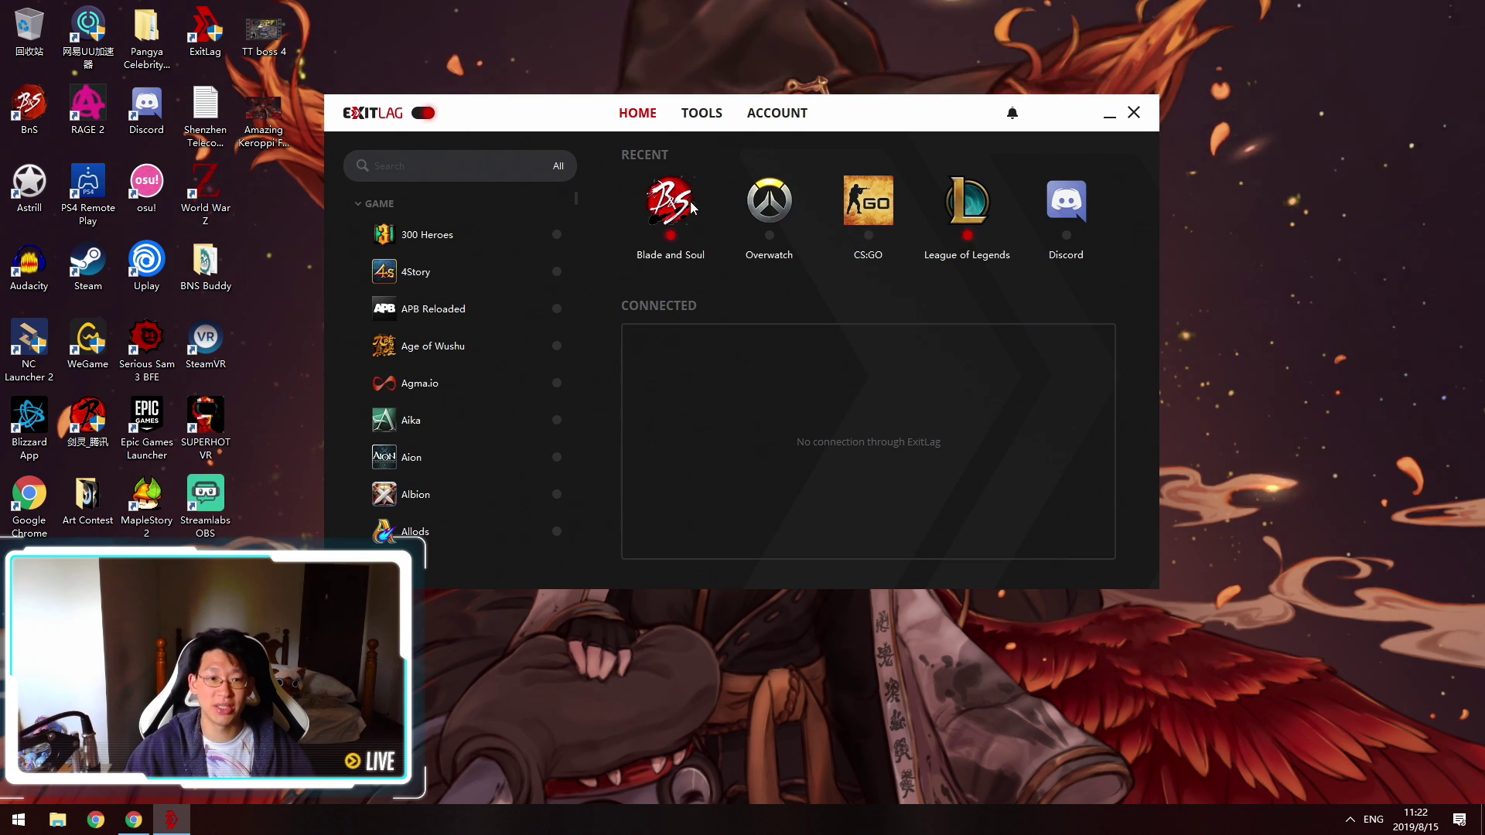
Search the games for 'blade', reopen Blade and Soul and scroll through every game region.
left_click(421, 170)
type("blade")
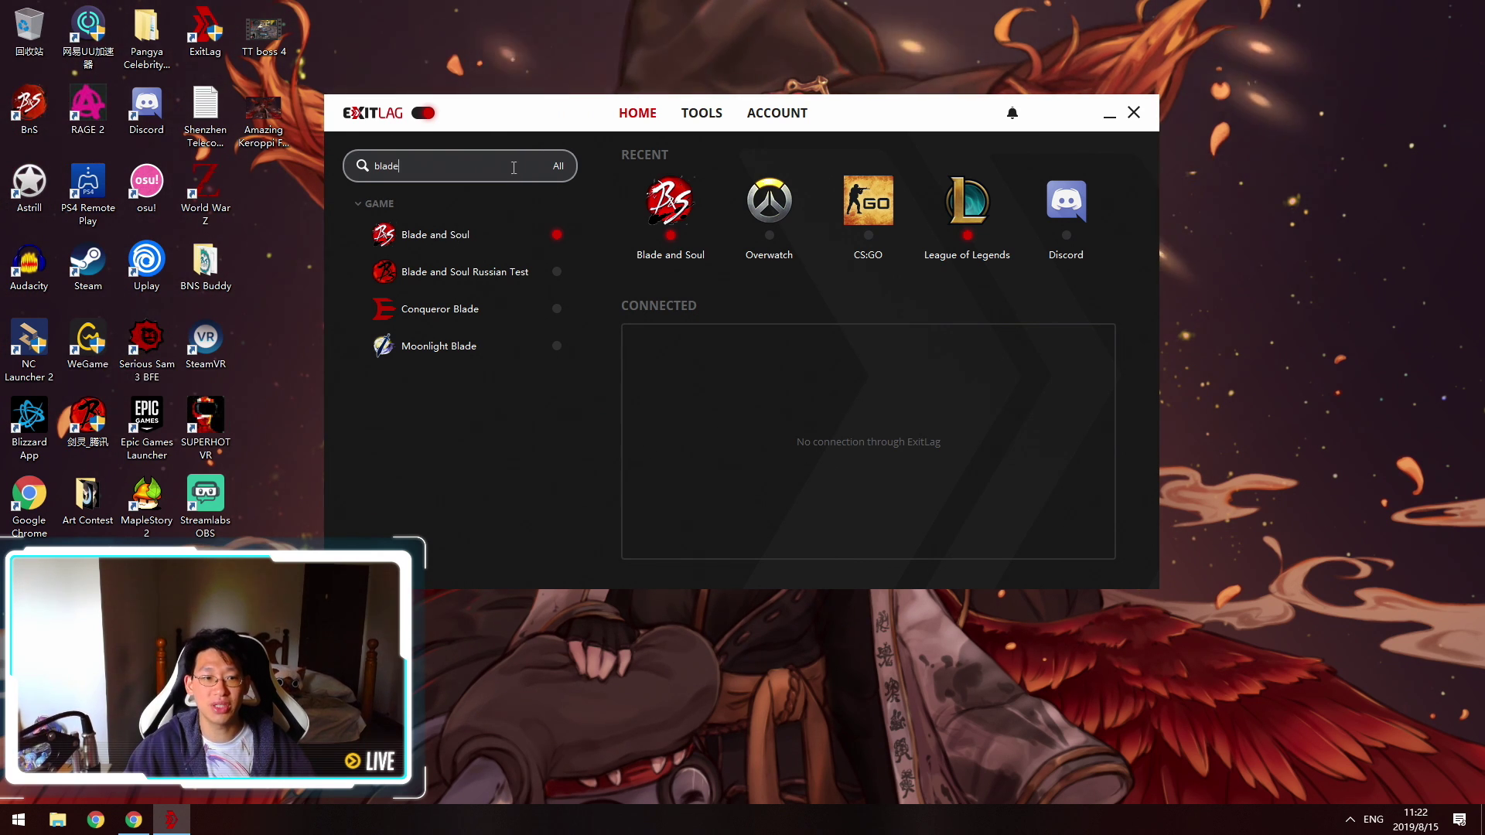
left_click(670, 215)
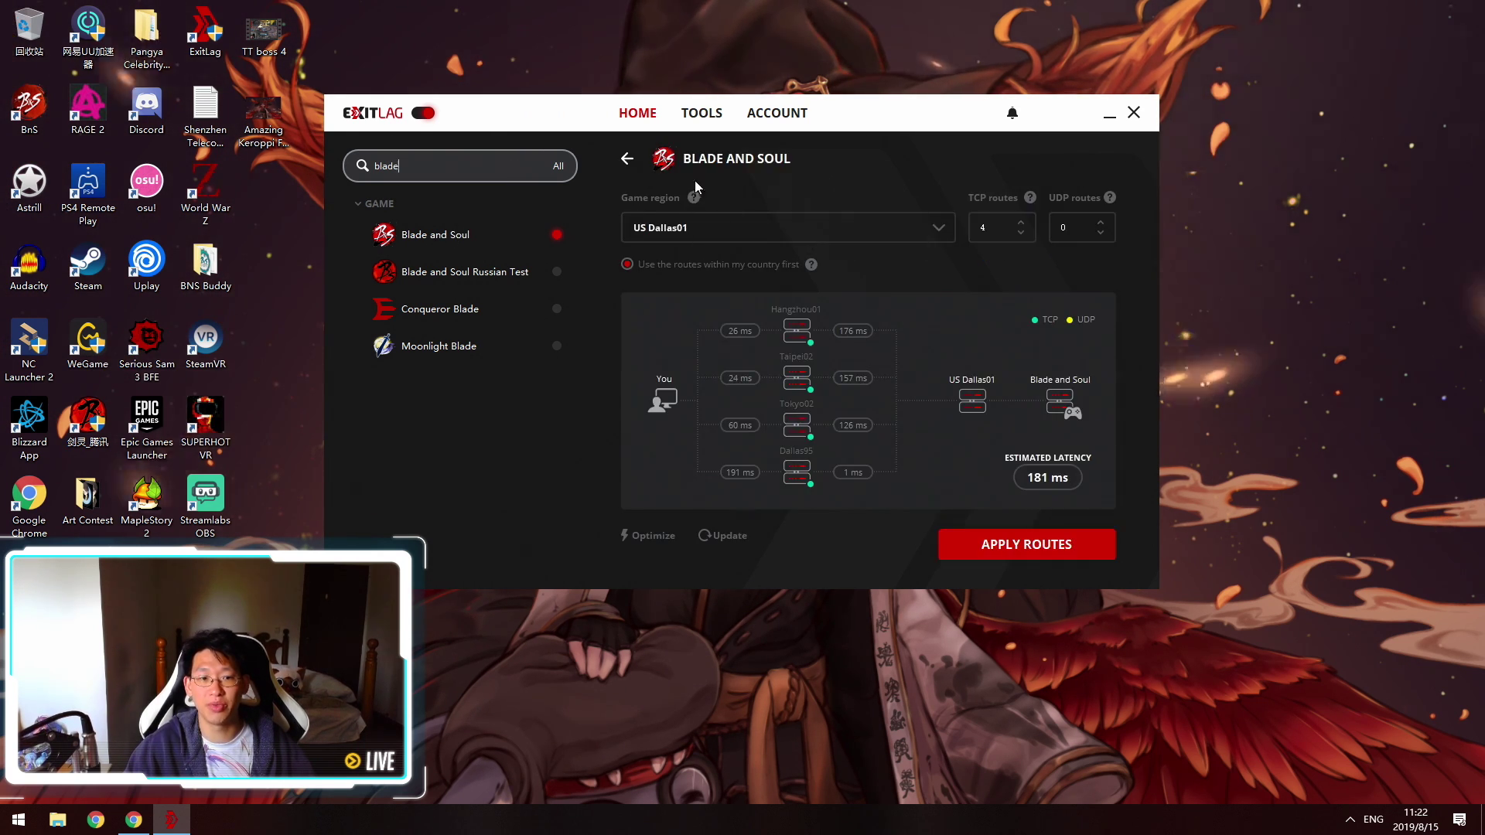
left_click(772, 231)
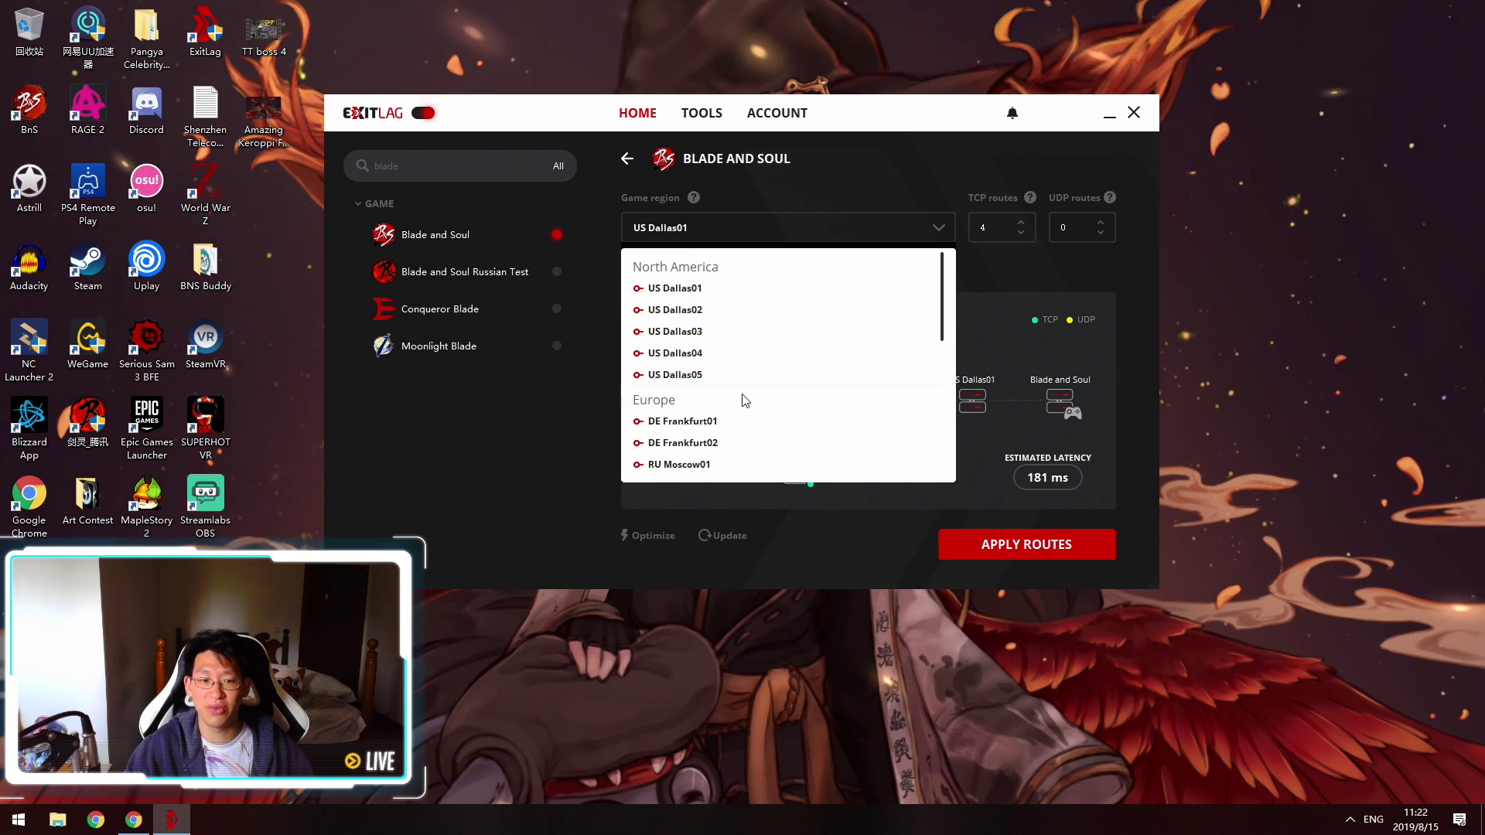
scroll(742, 363, "down", 1)
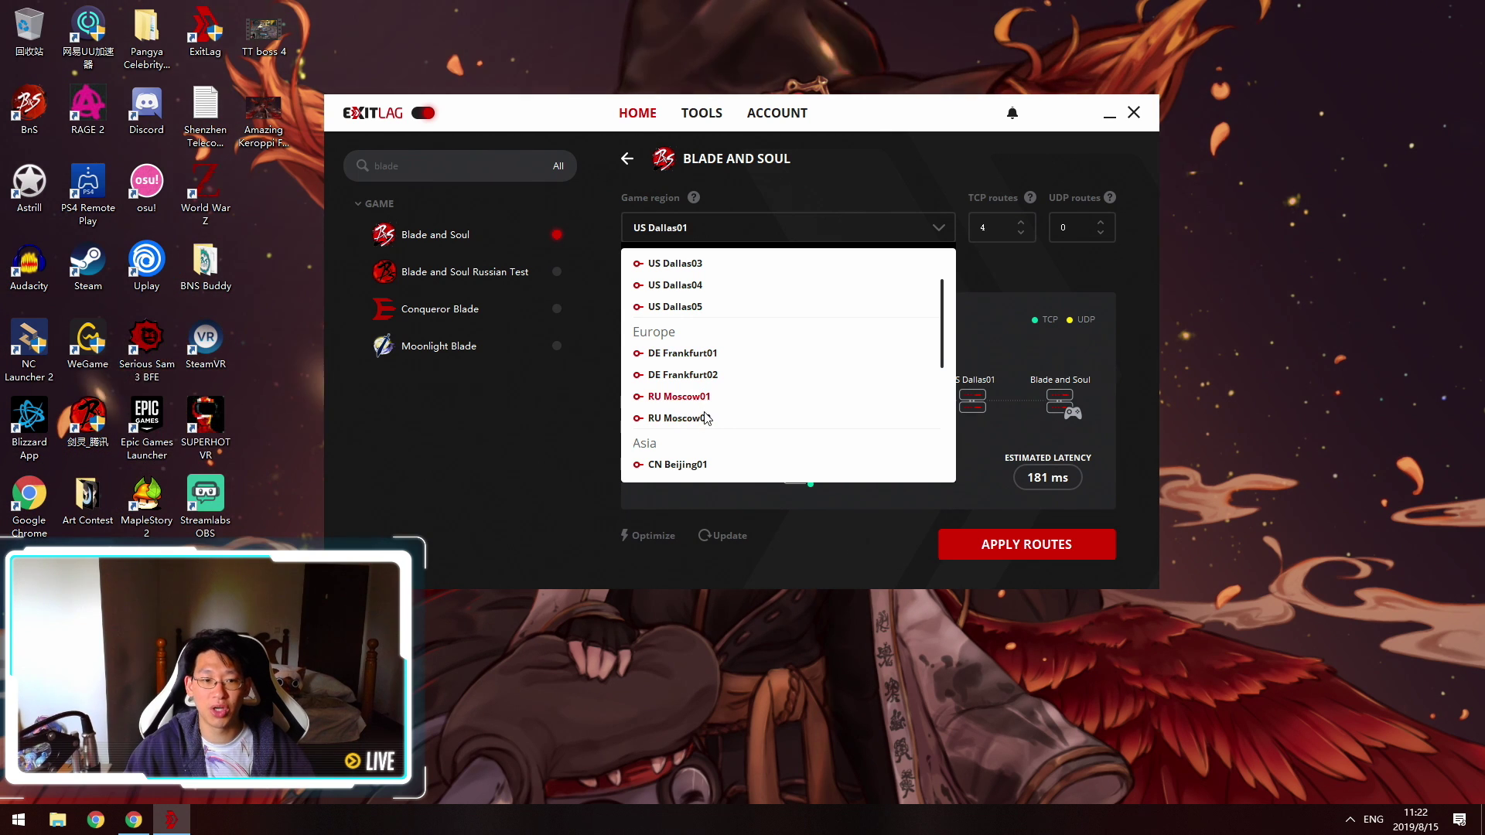
scroll(695, 334, "down", 2)
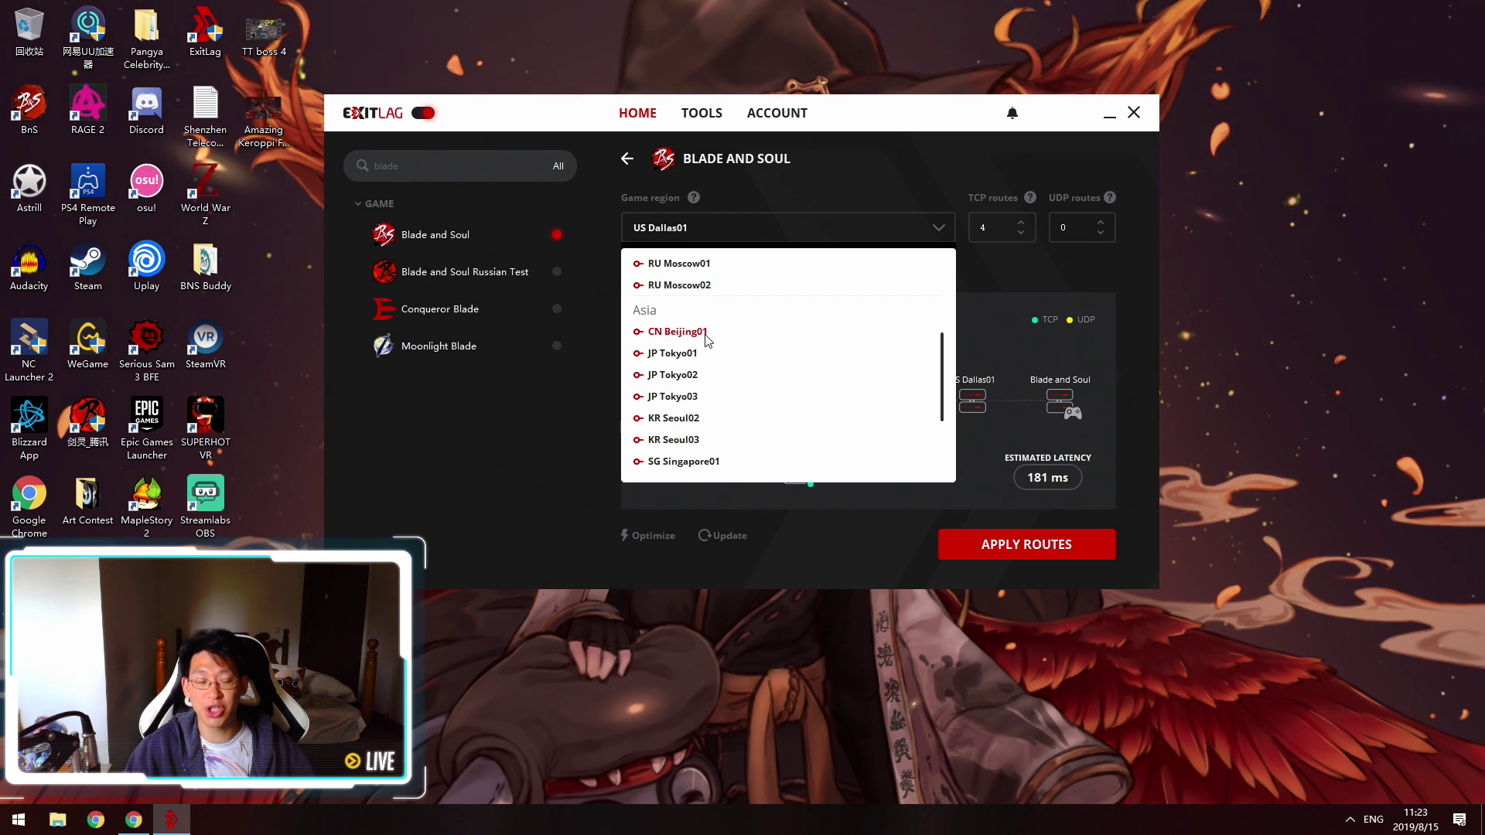
scroll(704, 339, "down", 1)
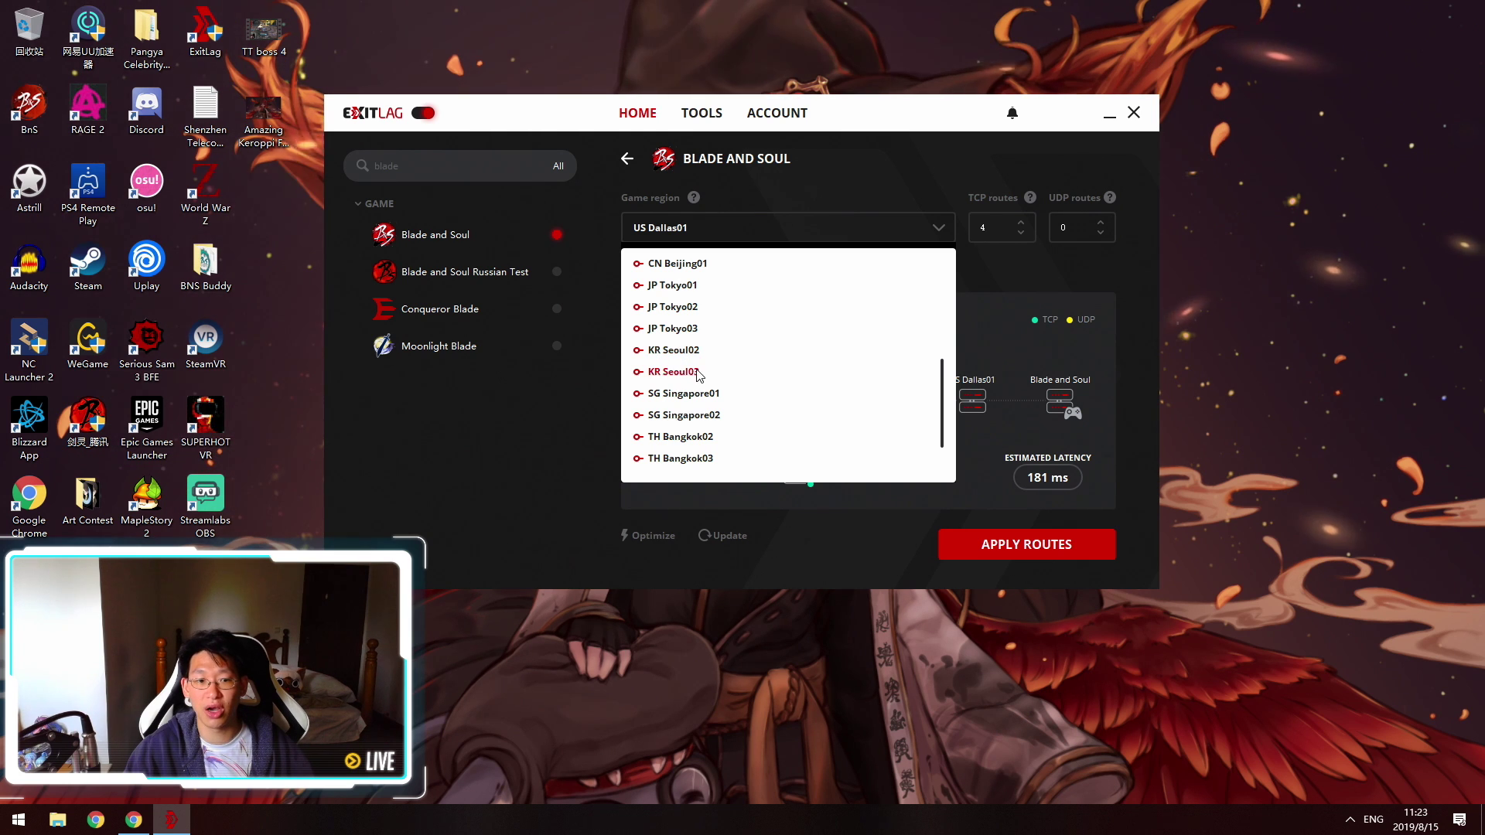
scroll(716, 333, "down", 1)
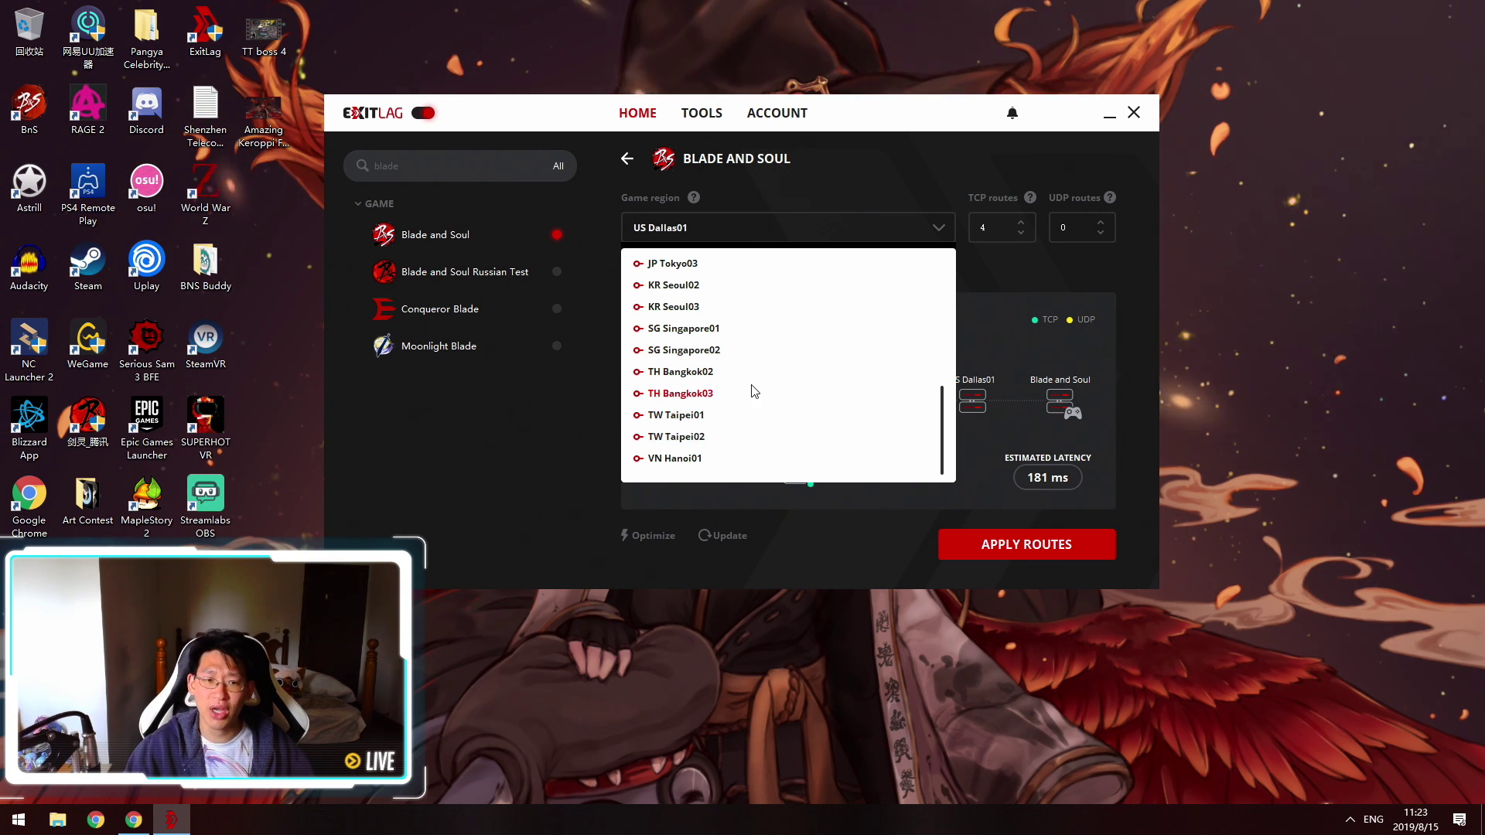
scroll(750, 391, "up", 5)
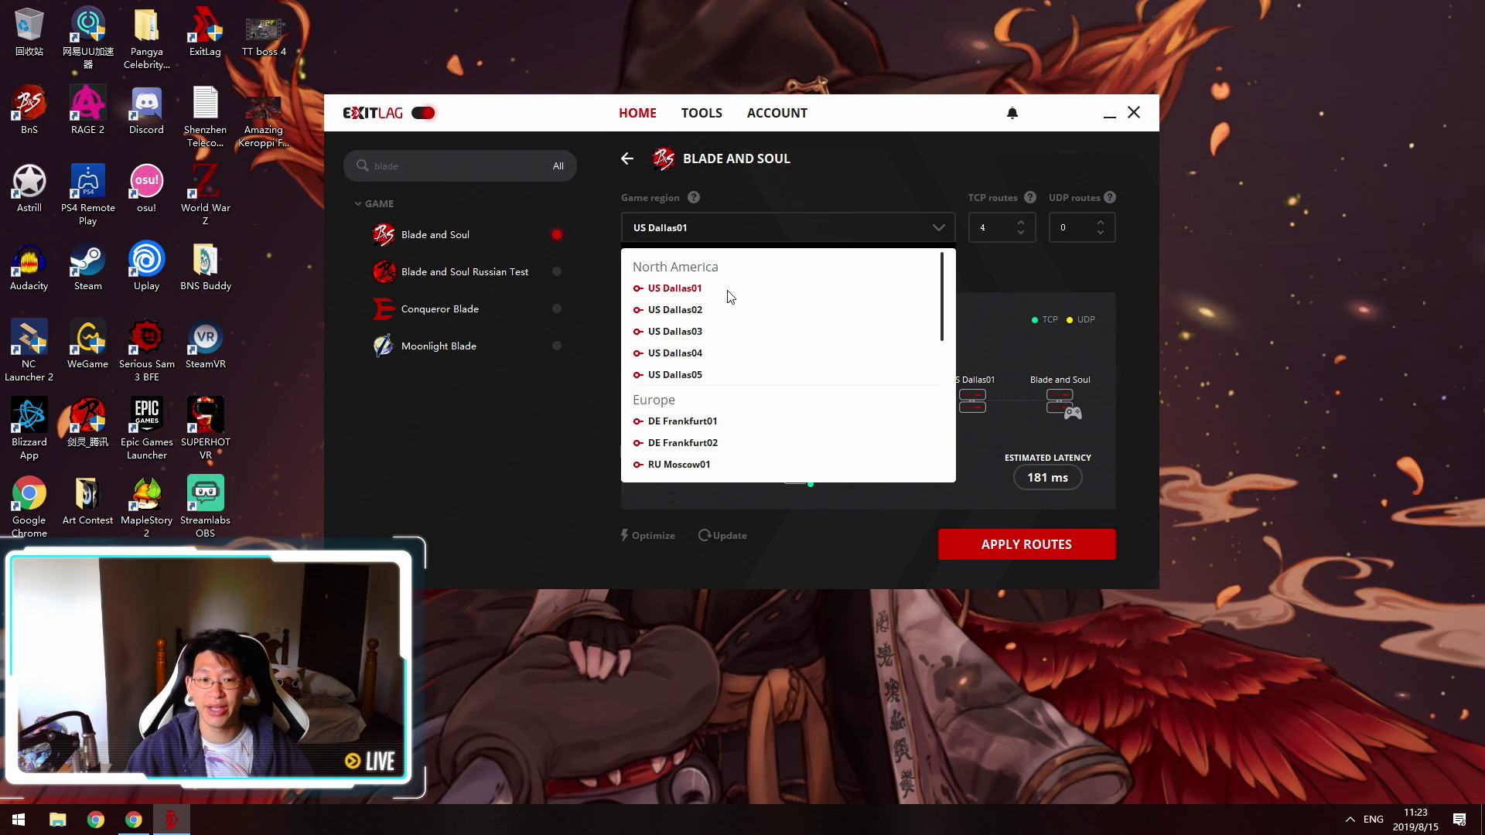
Keep US Dallas01, then try US Dallas02 and US Dallas03 to compare latency.
left_click(670, 290)
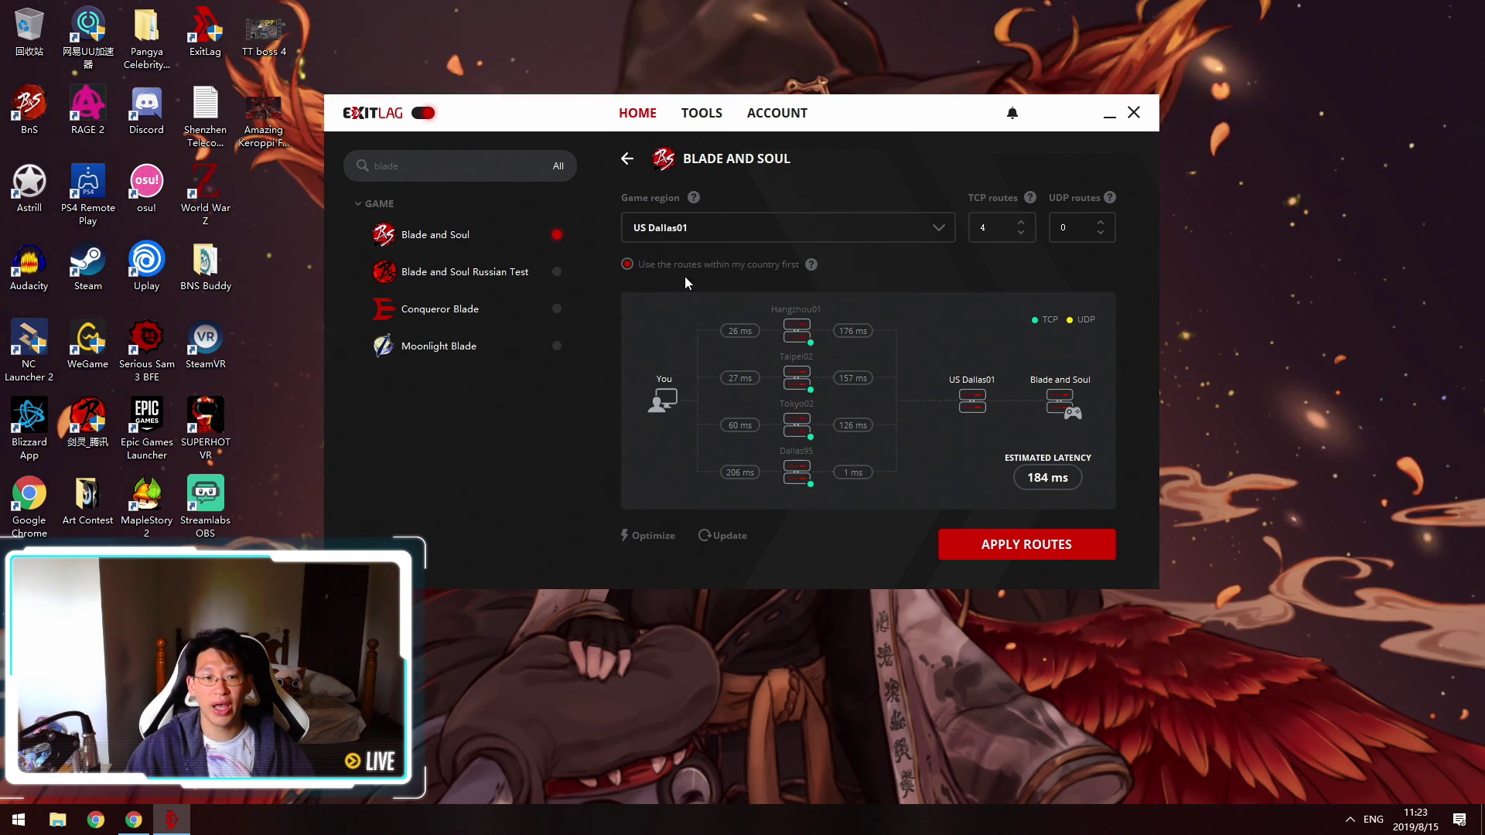
left_click(707, 230)
left_click(706, 289)
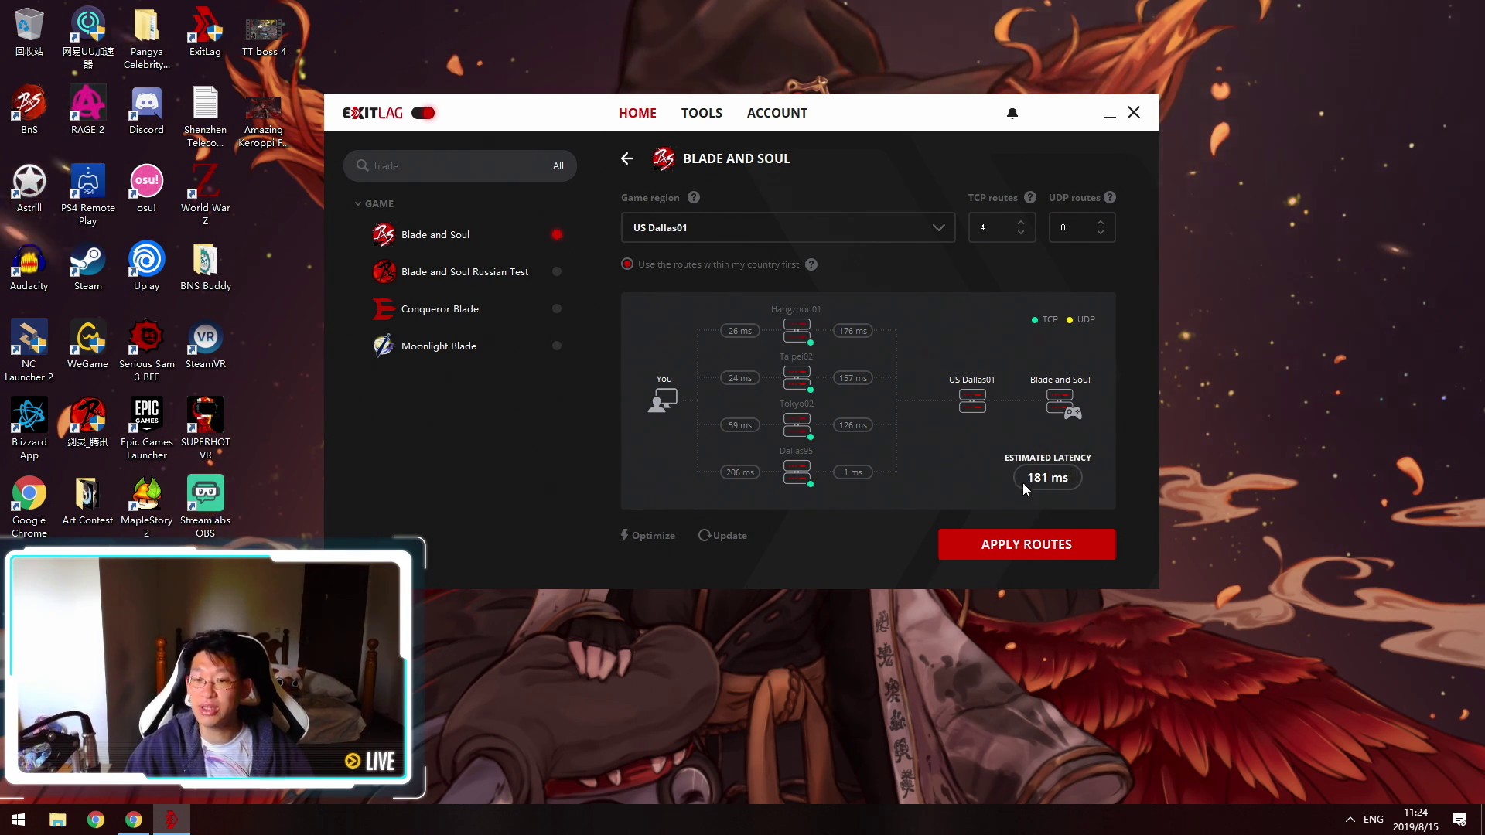
left_click(849, 227)
left_click(733, 312)
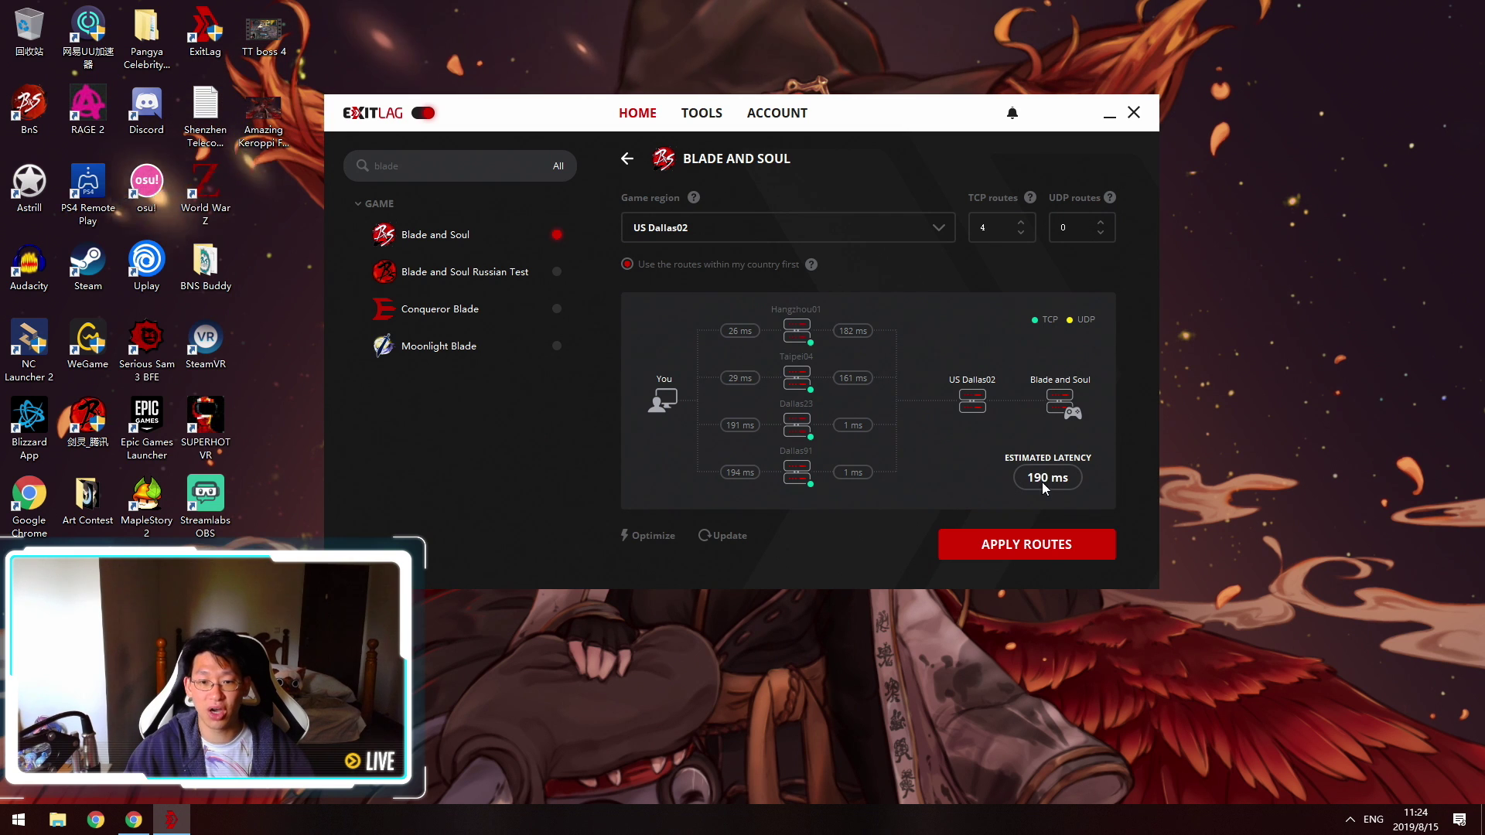
left_click(808, 232)
left_click(721, 331)
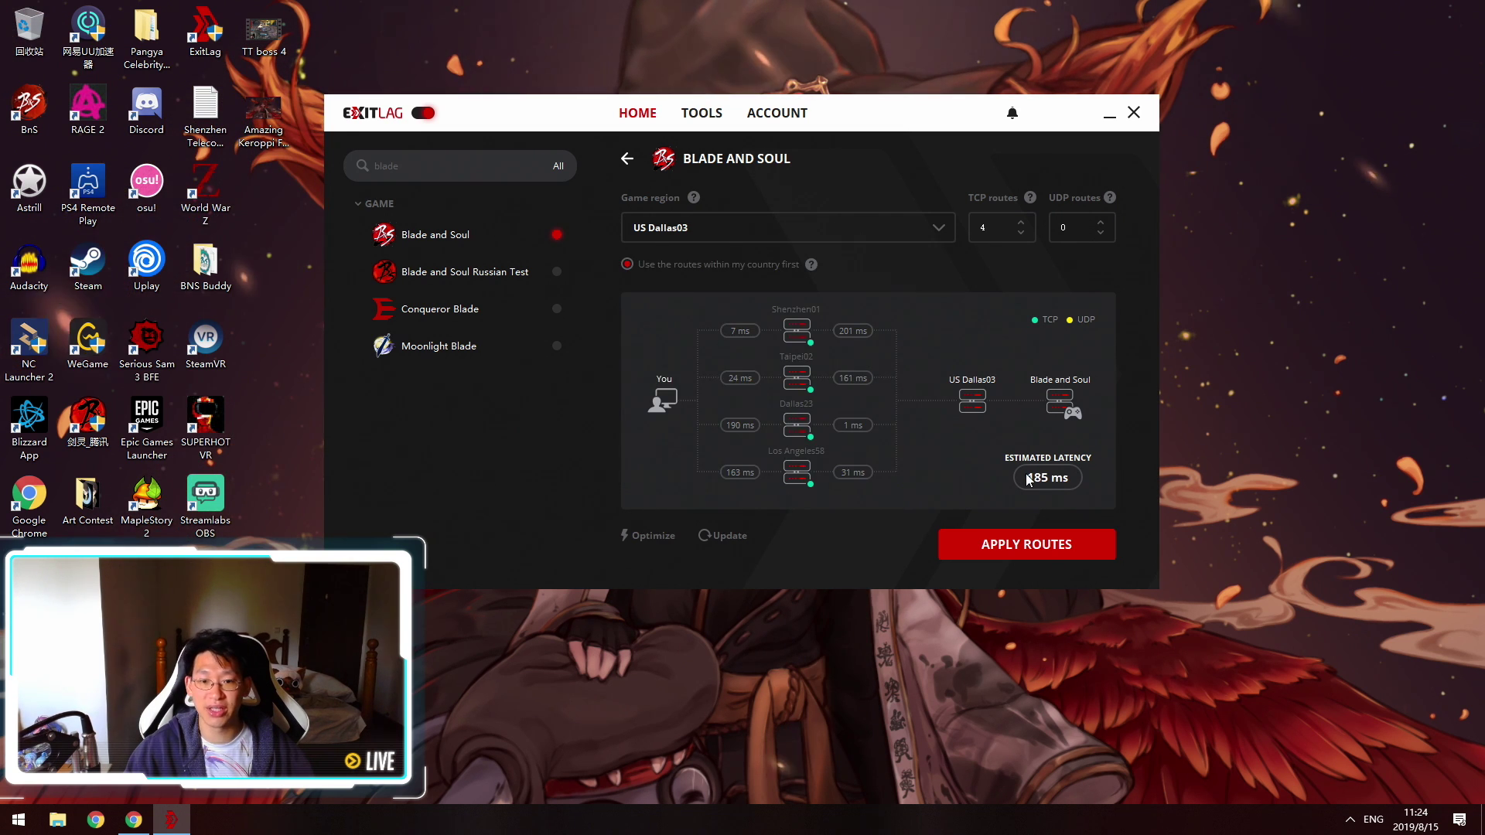
Try US Dallas04 and US Dallas05, then return to US Dallas01 at 181 ms.
left_click(819, 237)
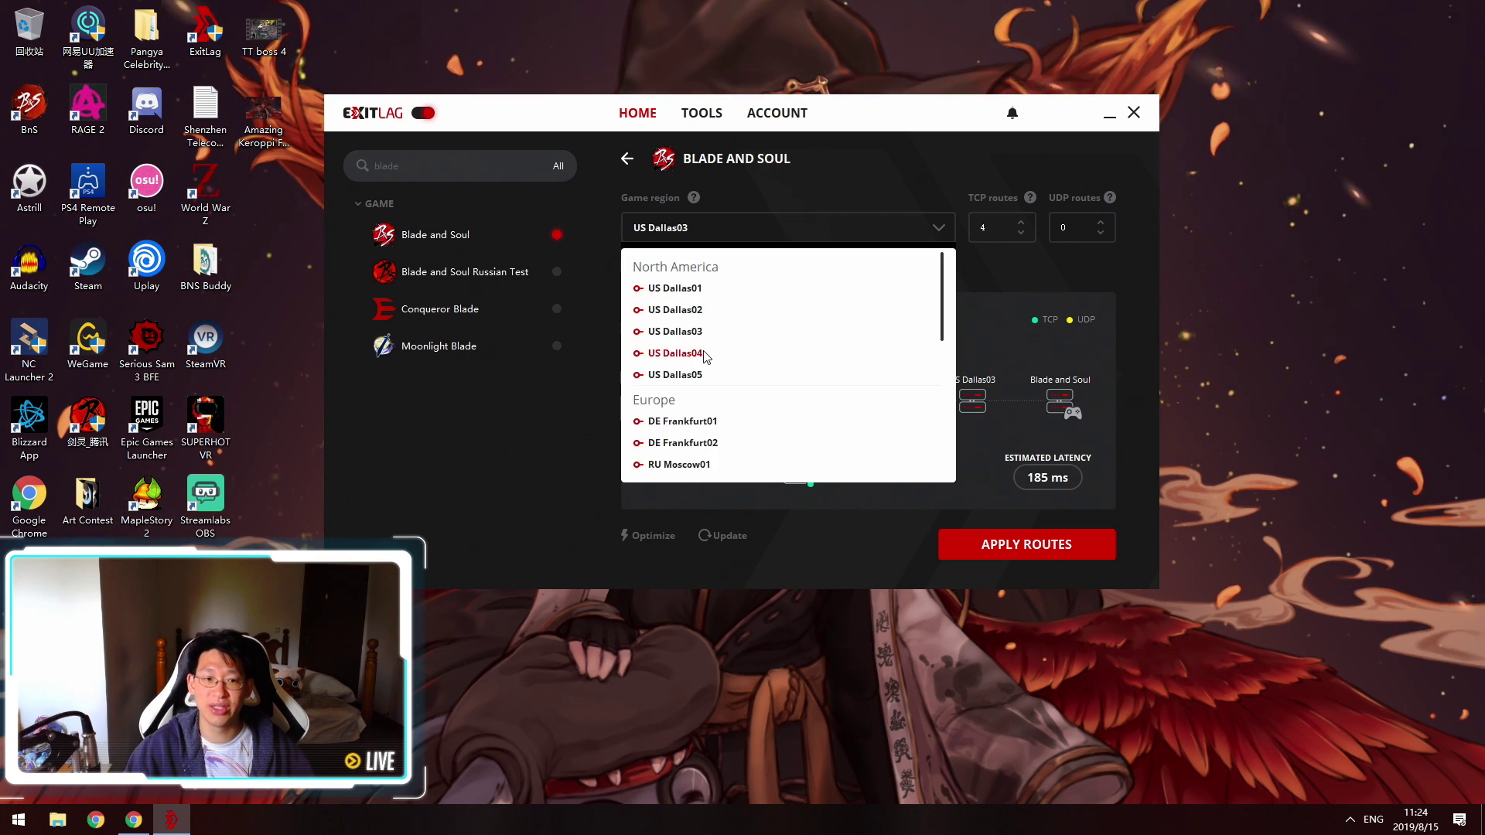
left_click(705, 354)
left_click(800, 232)
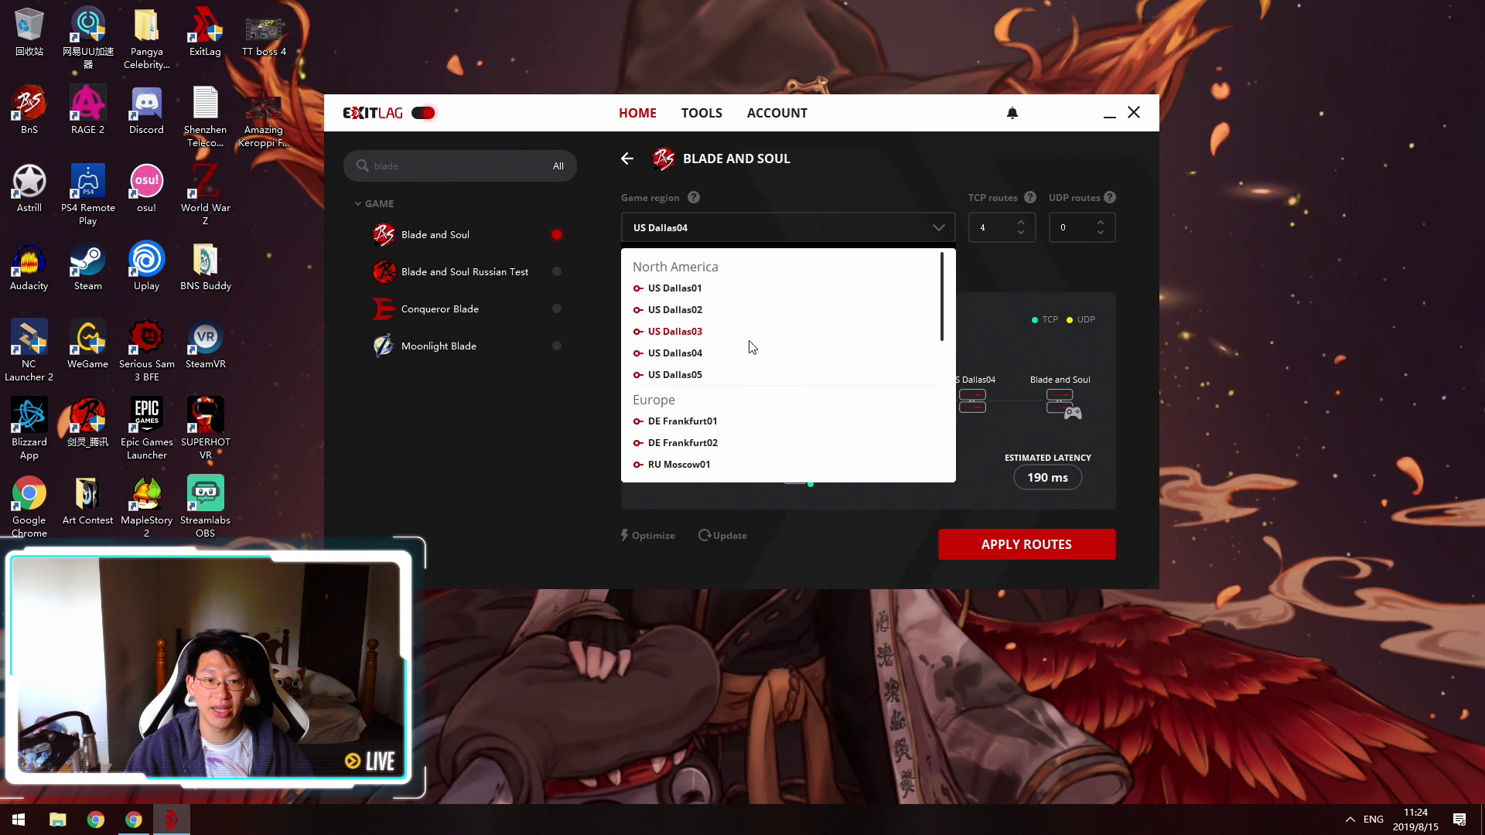
left_click(736, 378)
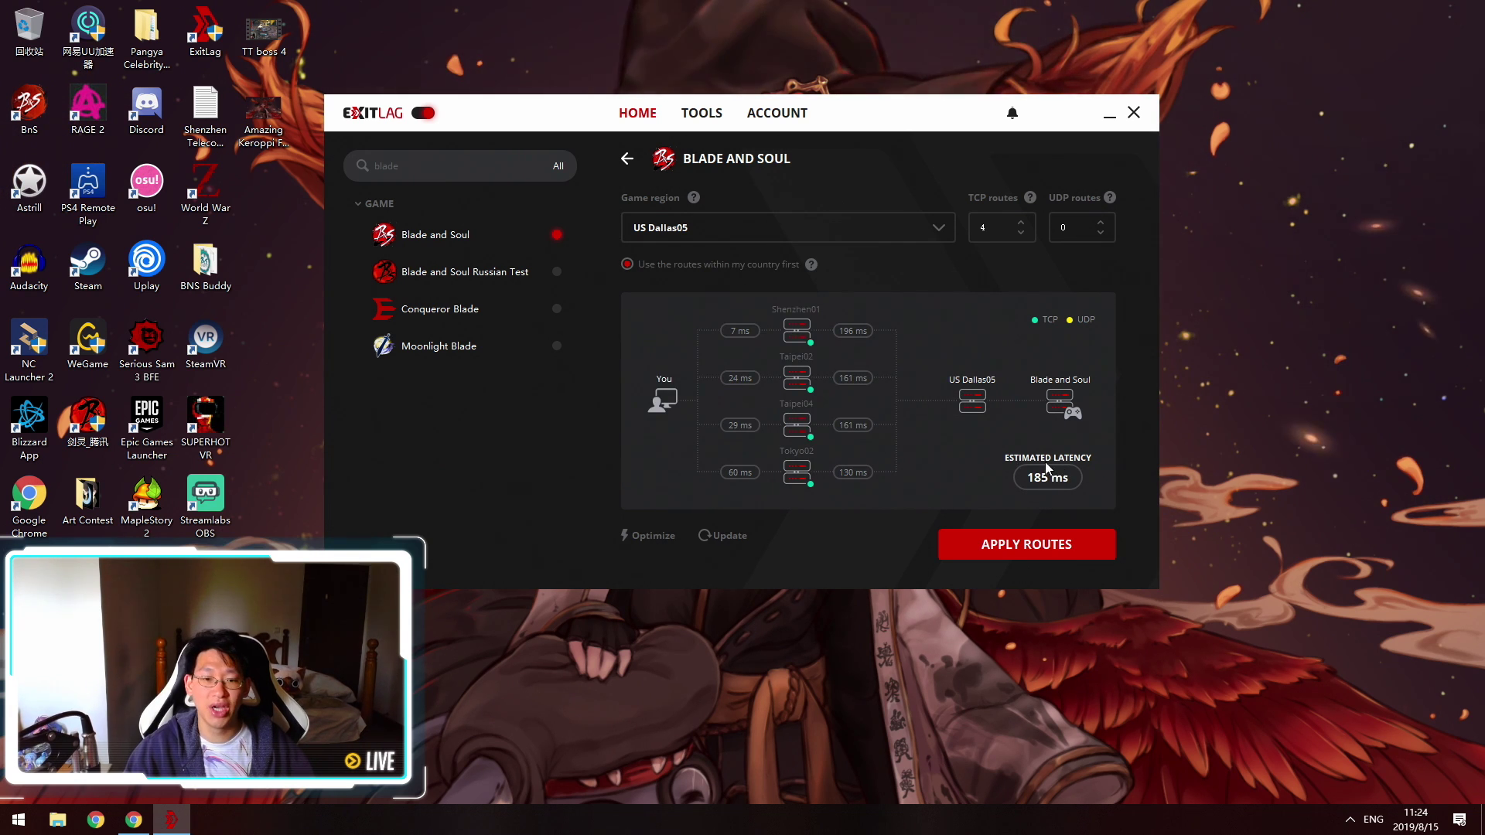
left_click(759, 235)
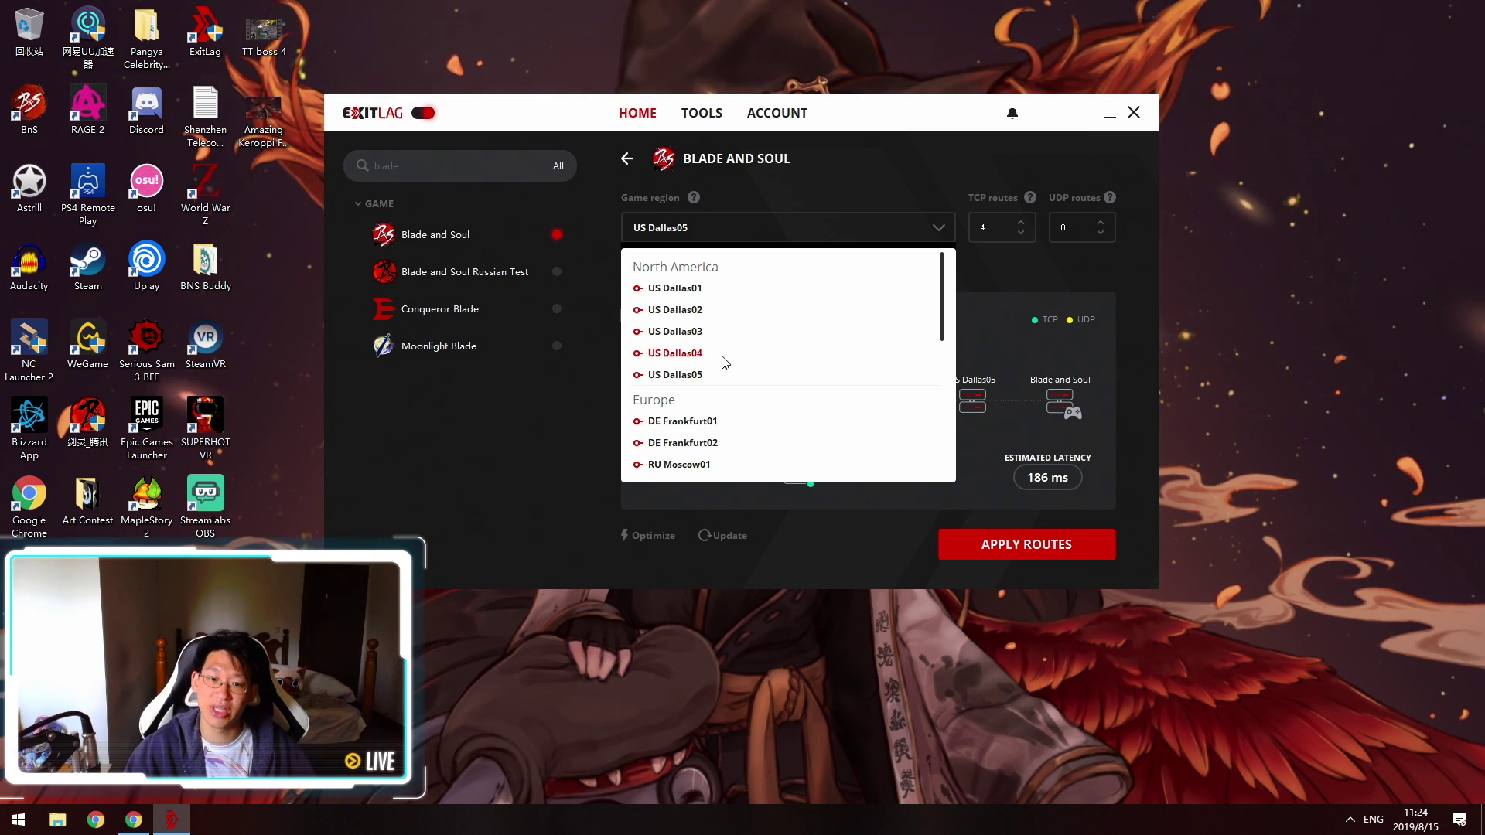
left_click(675, 287)
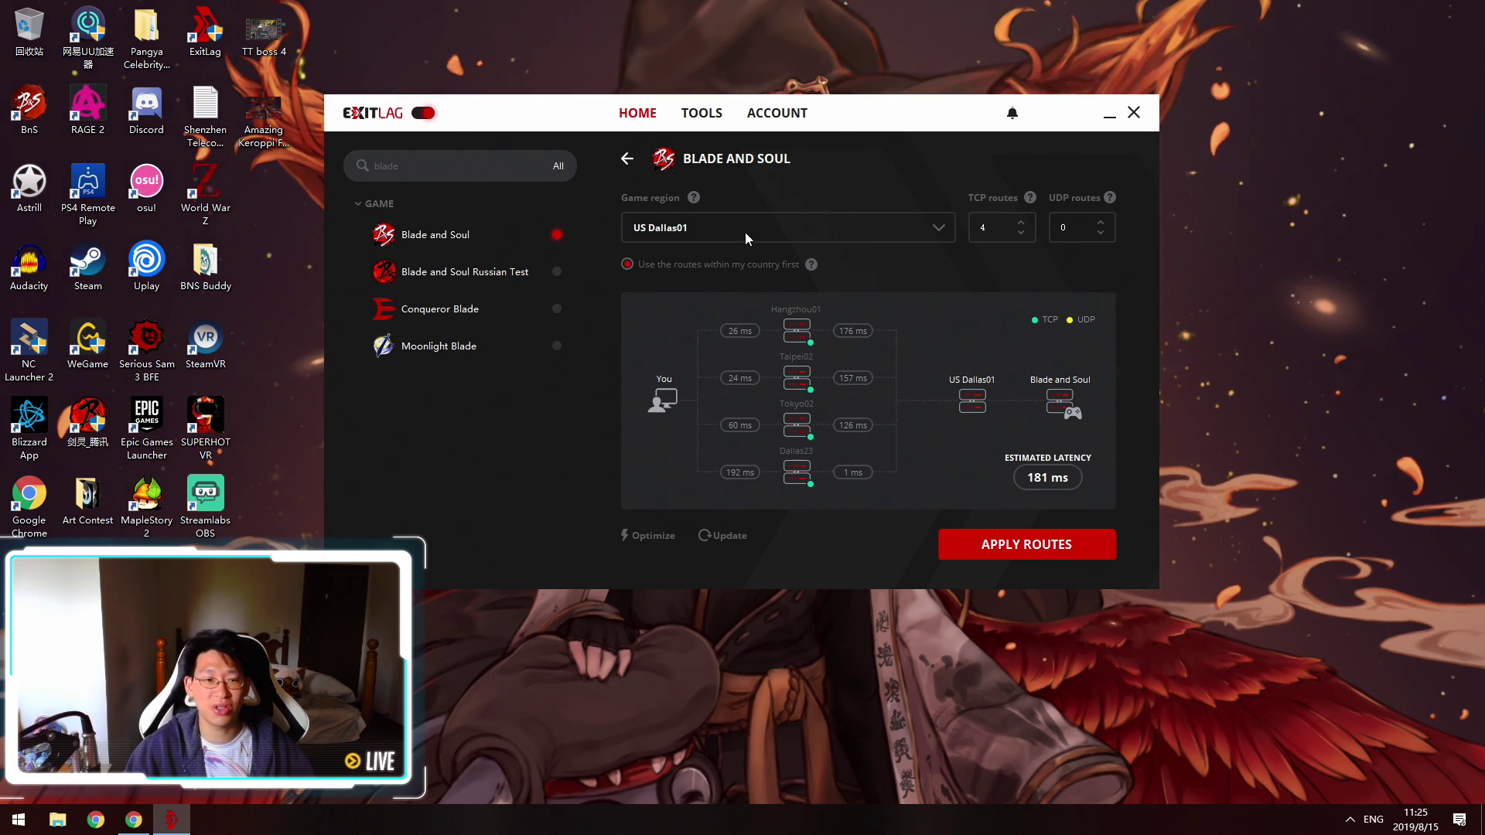
Drop the TCP routes from 4 to 2, restore 4, then lower them once more.
left_click(1021, 232)
left_click(1021, 231)
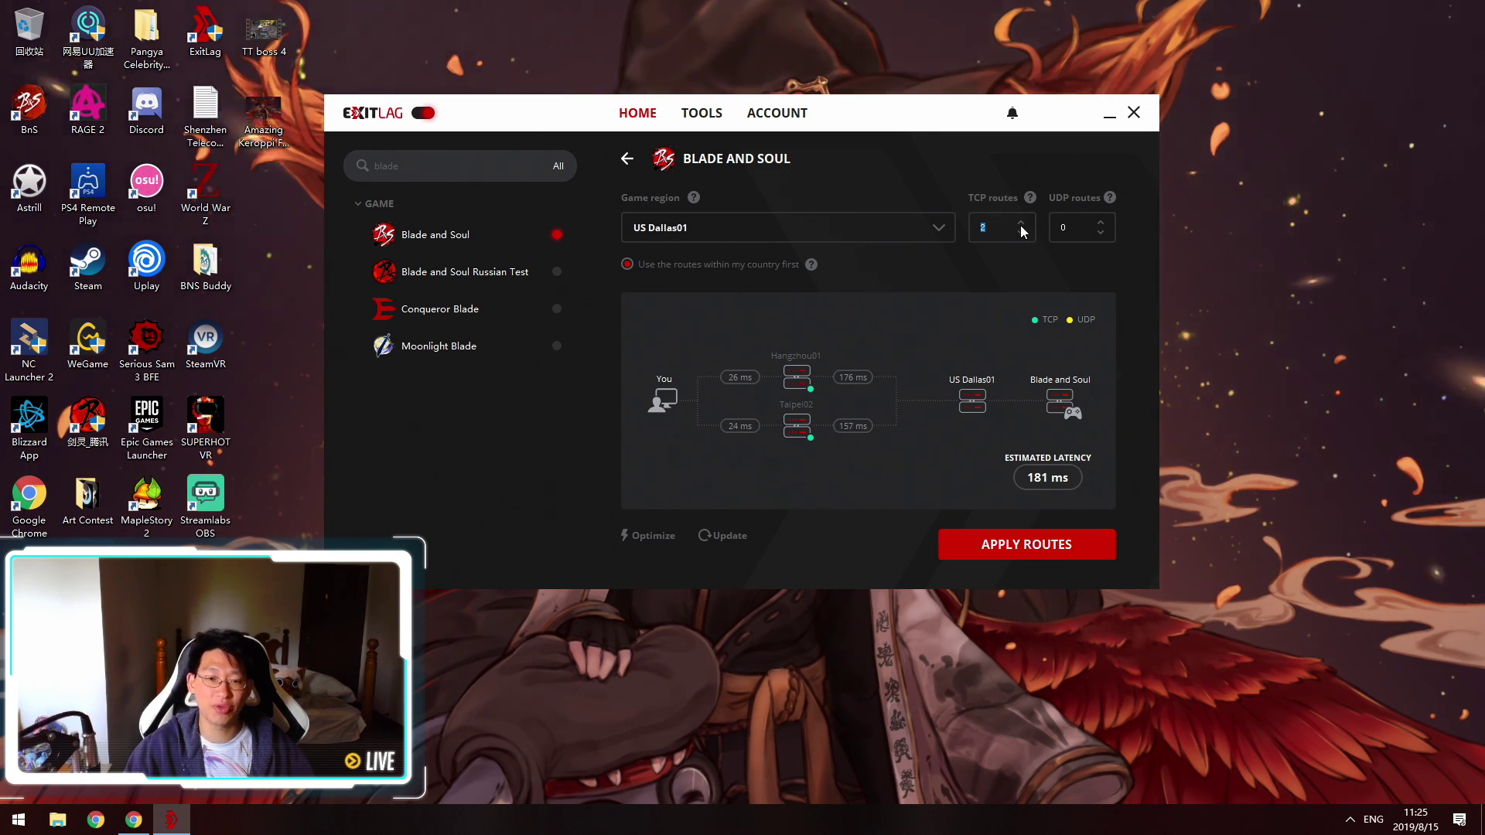
left_click(1020, 223)
left_click(1020, 223)
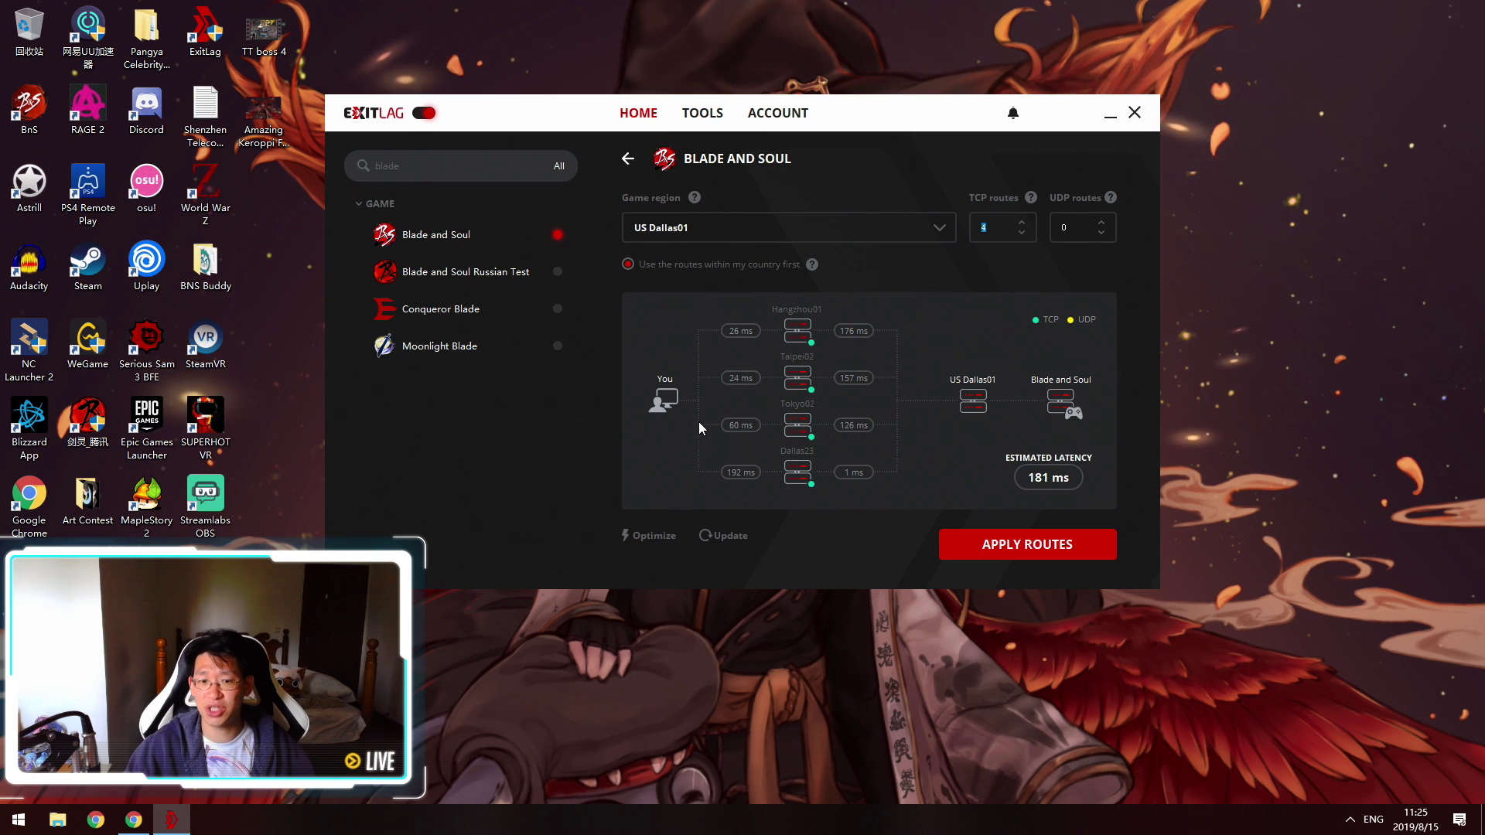
left_click(1021, 233)
Lower the TCP routes to 2, leaving only the Hangzhou01 and Taipei02 relays.
left_click(1021, 232)
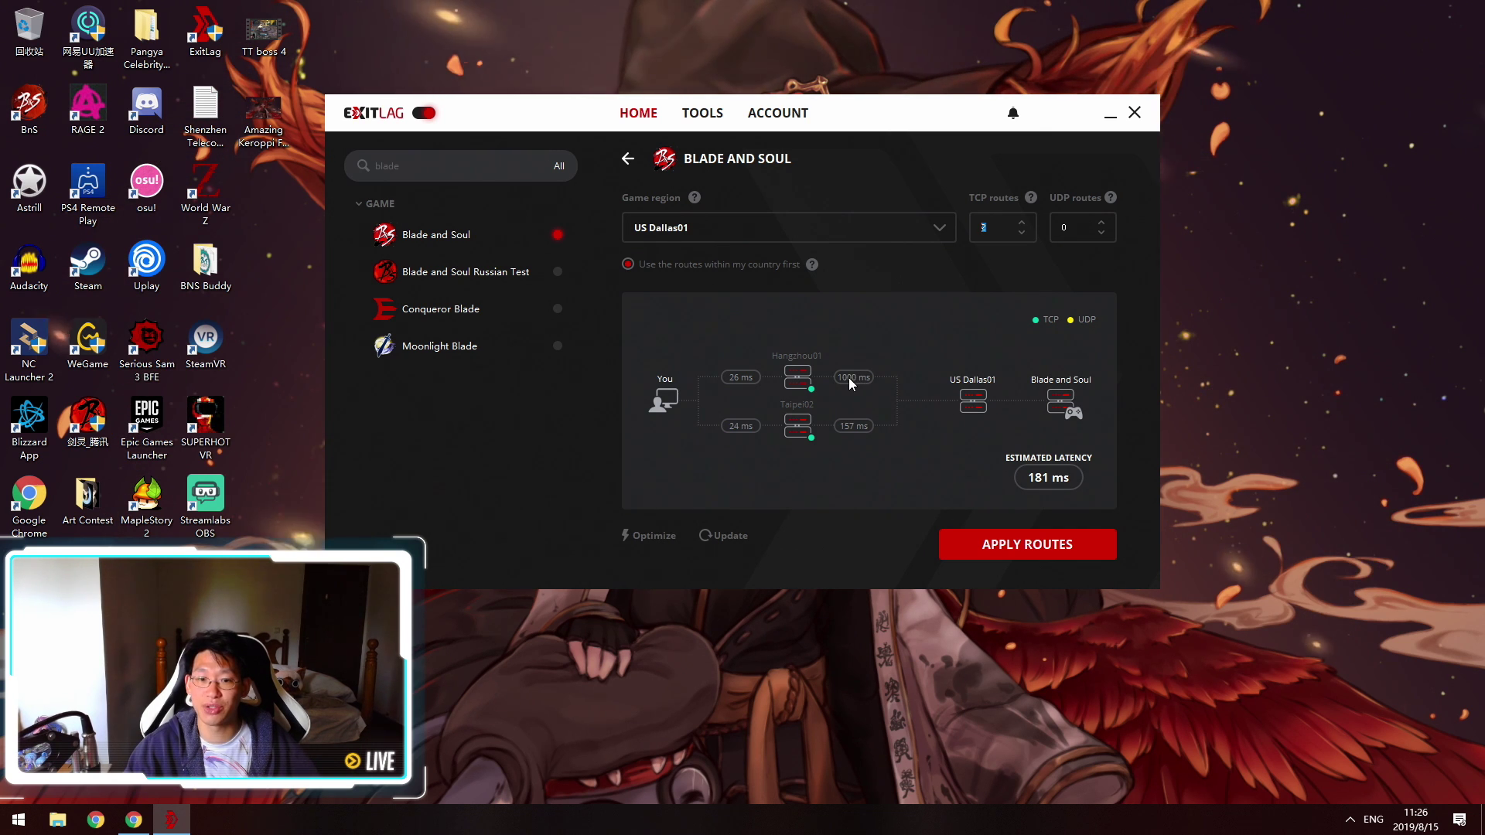
Raise the TCP routes to 4, adding Los Angeles90 for an estimated 182 ms.
left_click(1021, 222)
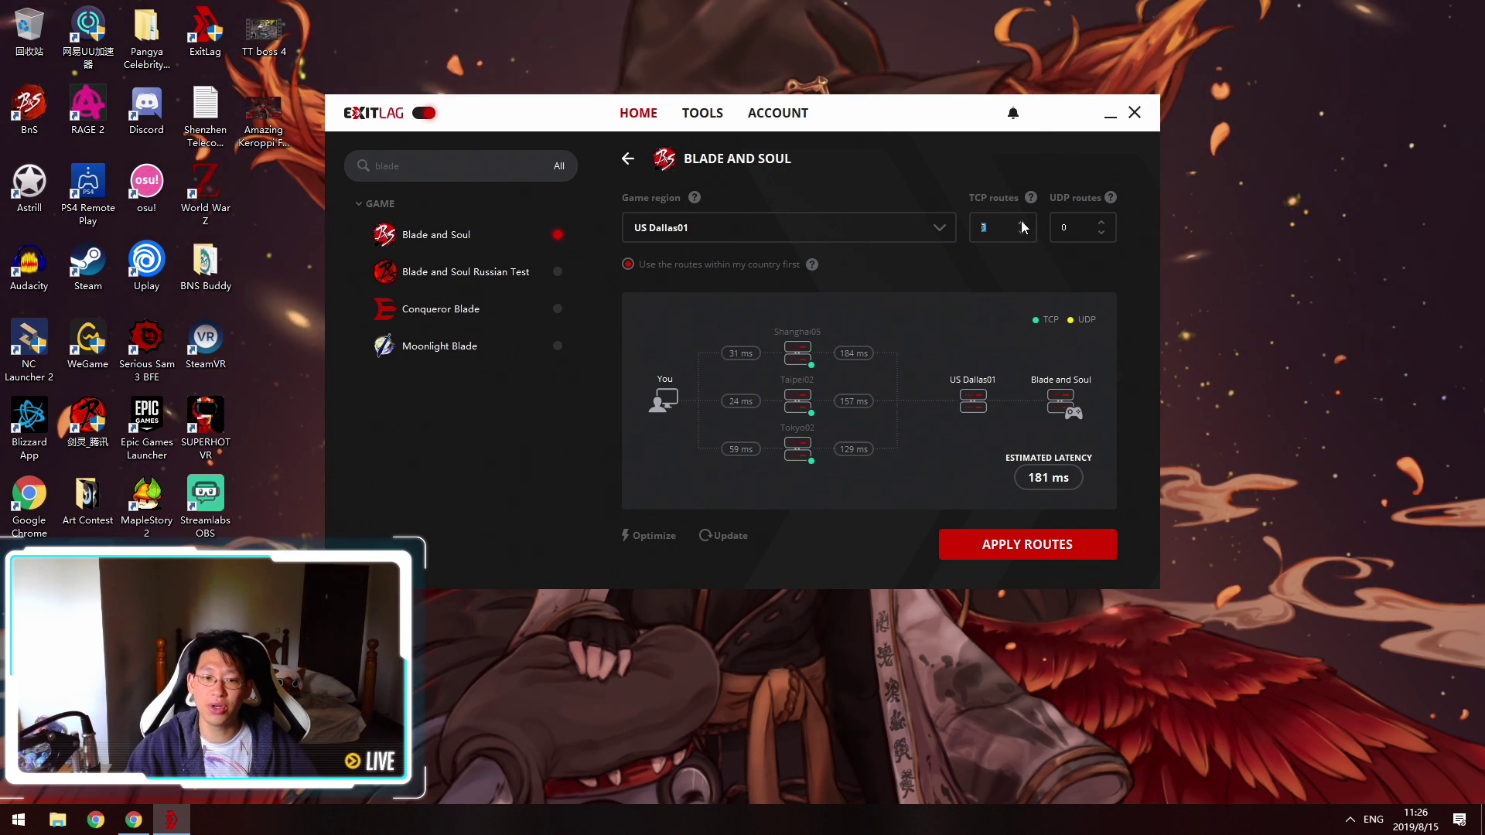
left_click(1020, 221)
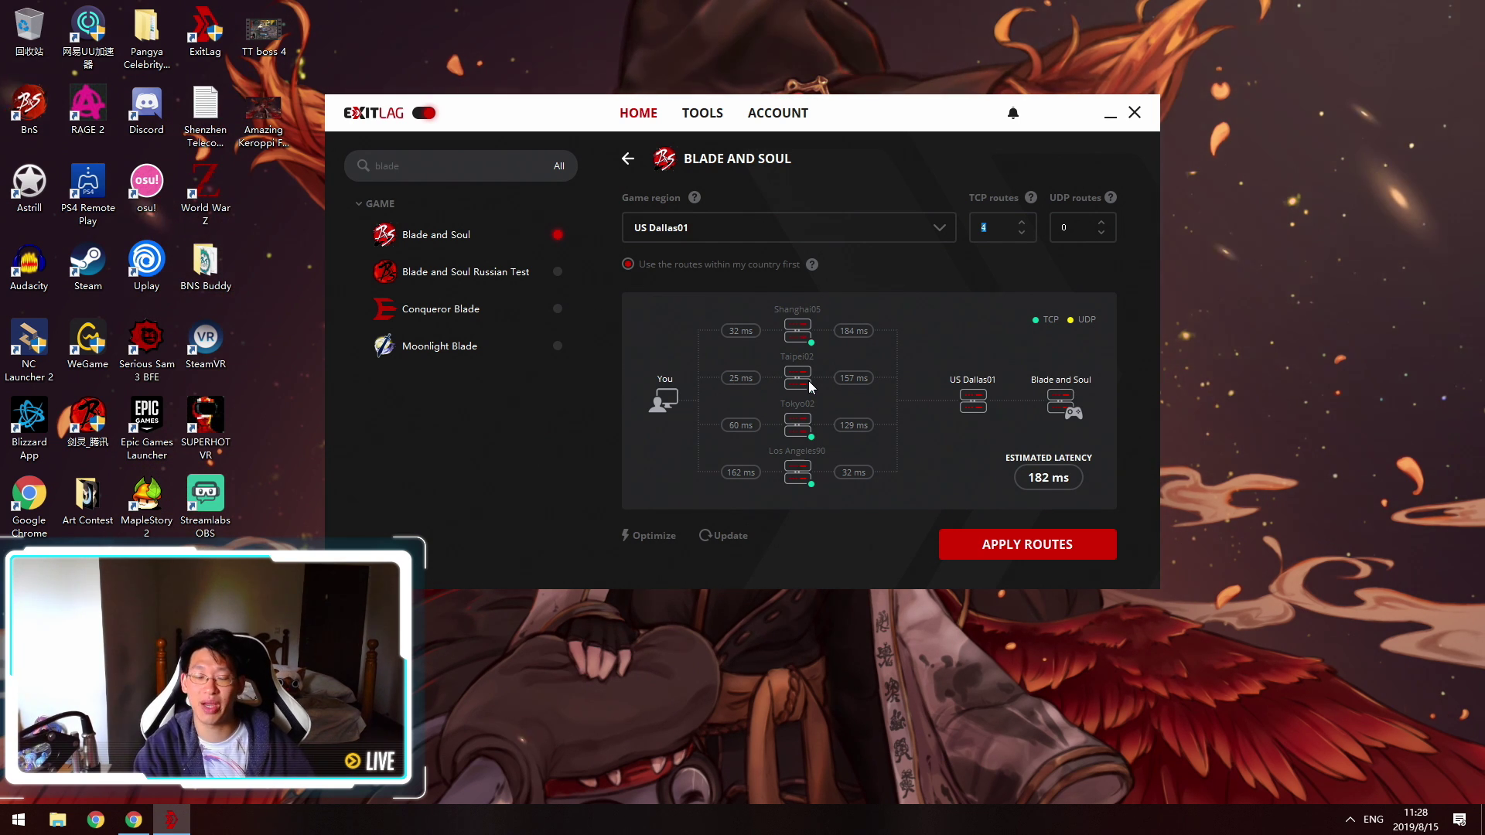
key("Up")
key("Up")
key("Up")
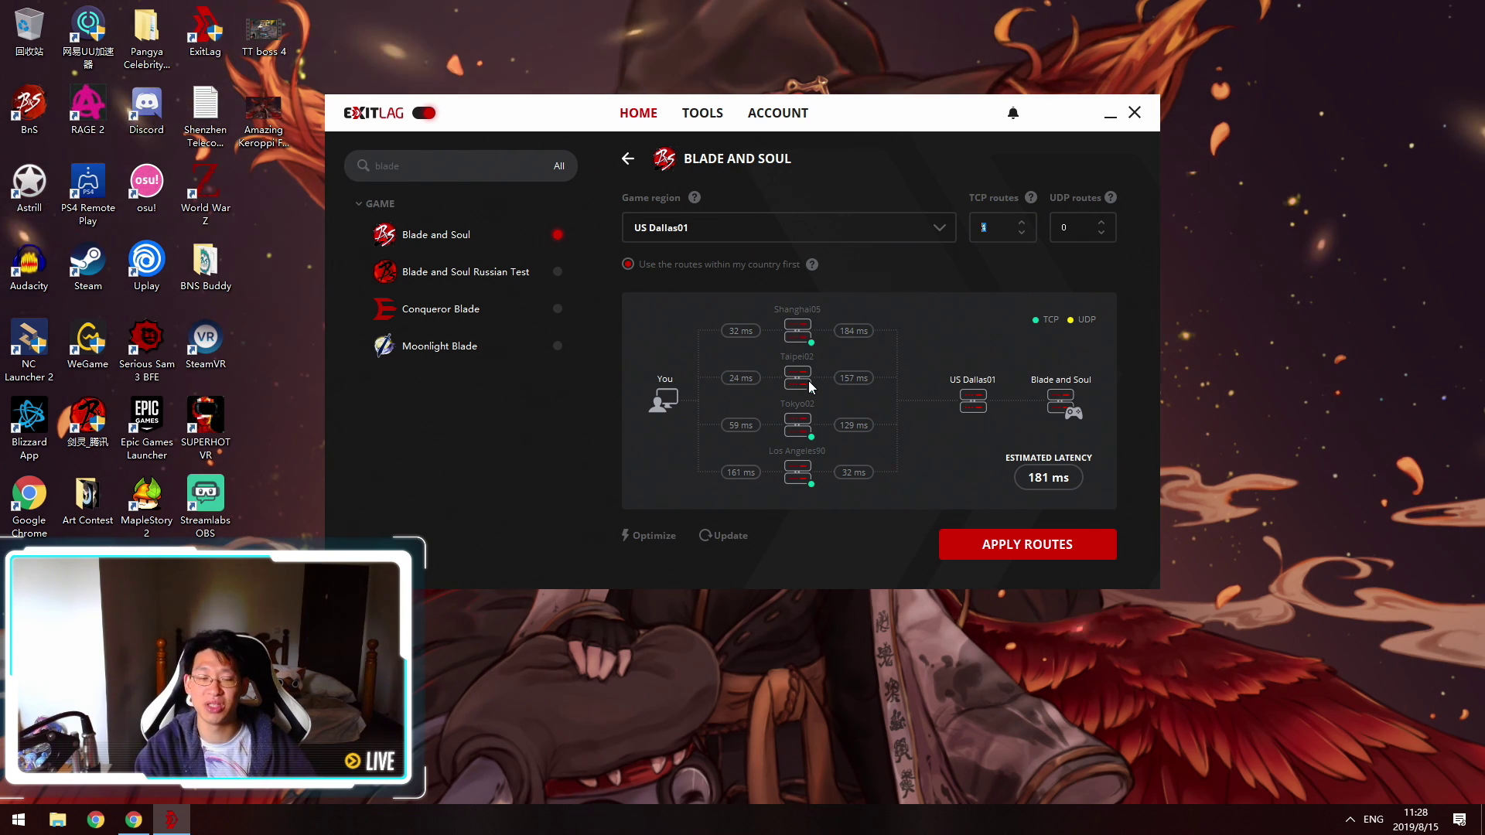
key("Up")
key("Up")
key("Up")
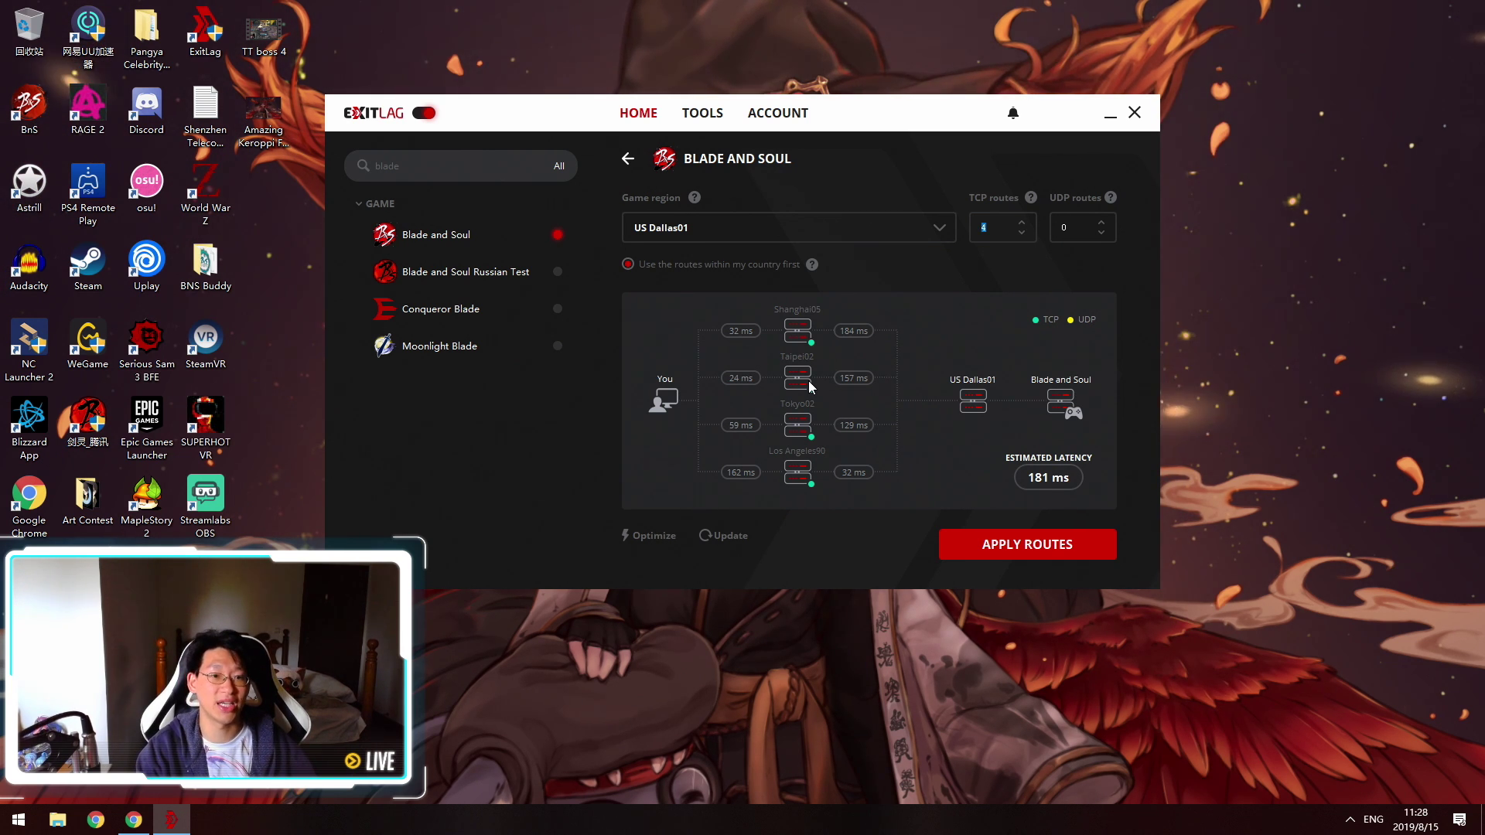
key("Down")
key("Down")
key("Down")
key("Up")
key("Up")
key("Up")
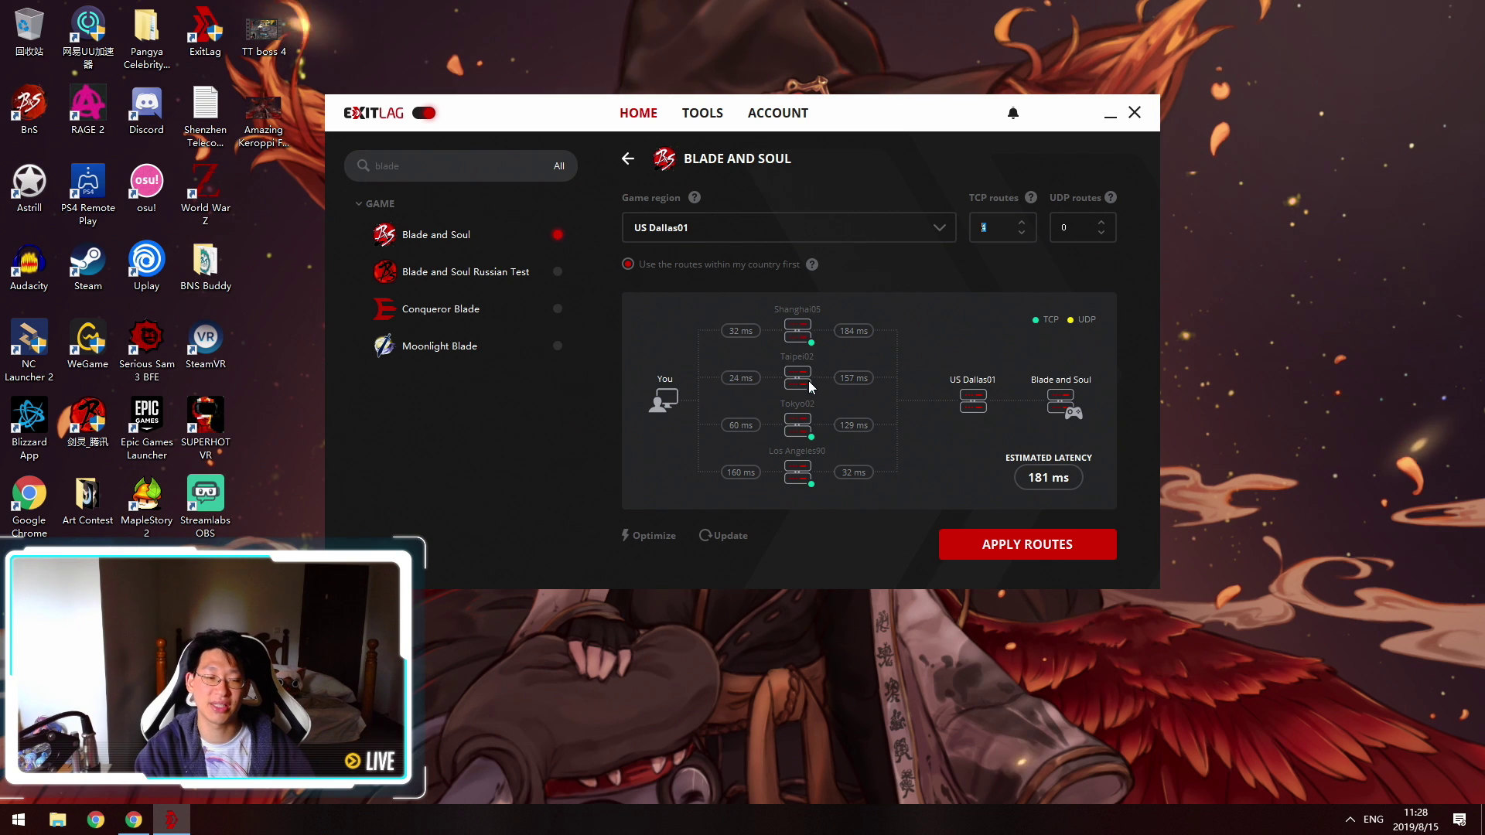
key("Up")
key("Up")
key("Up")
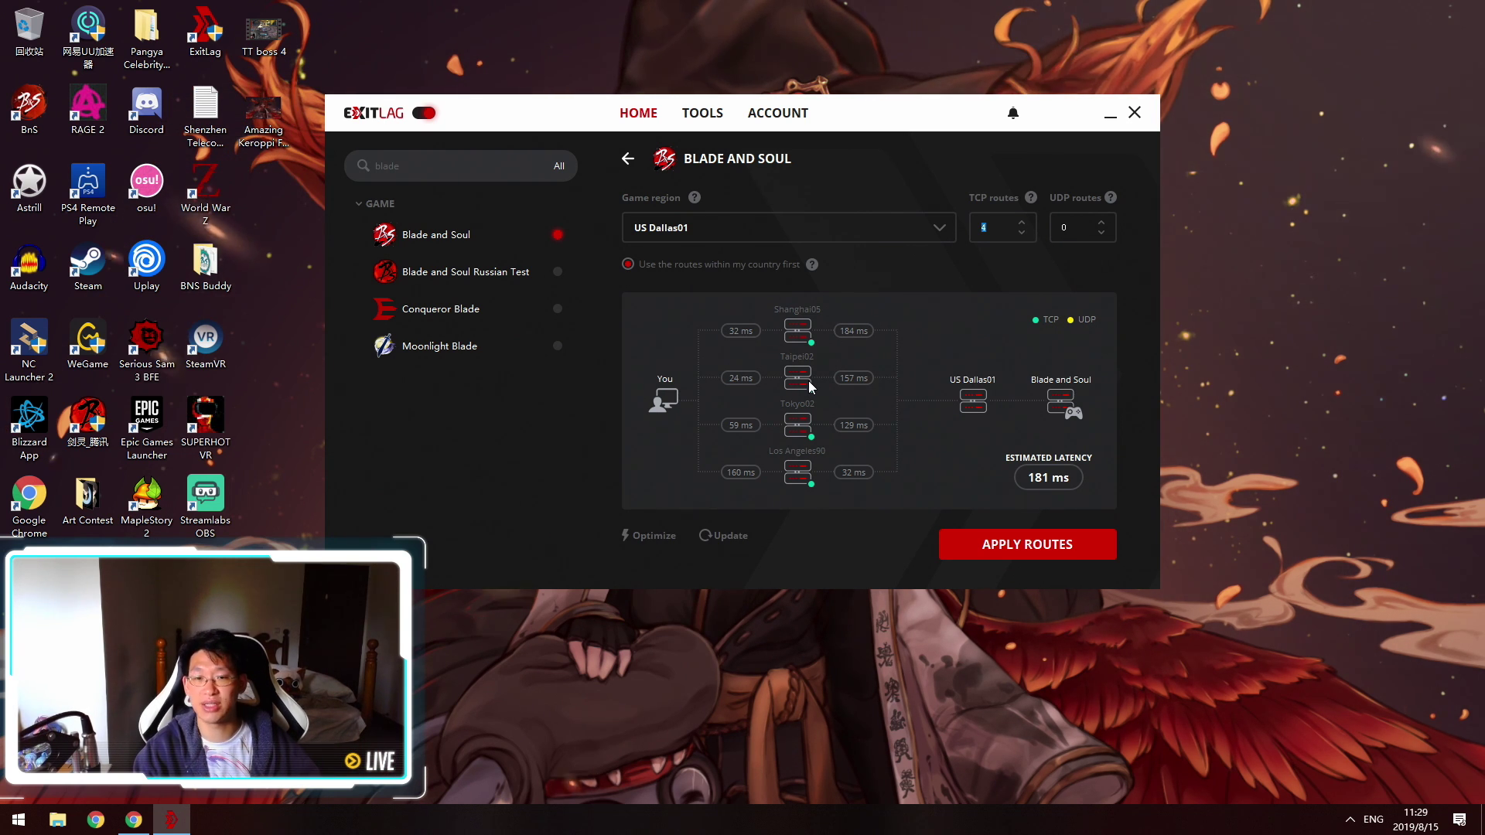
key("Down")
key("Down")
key("Down")
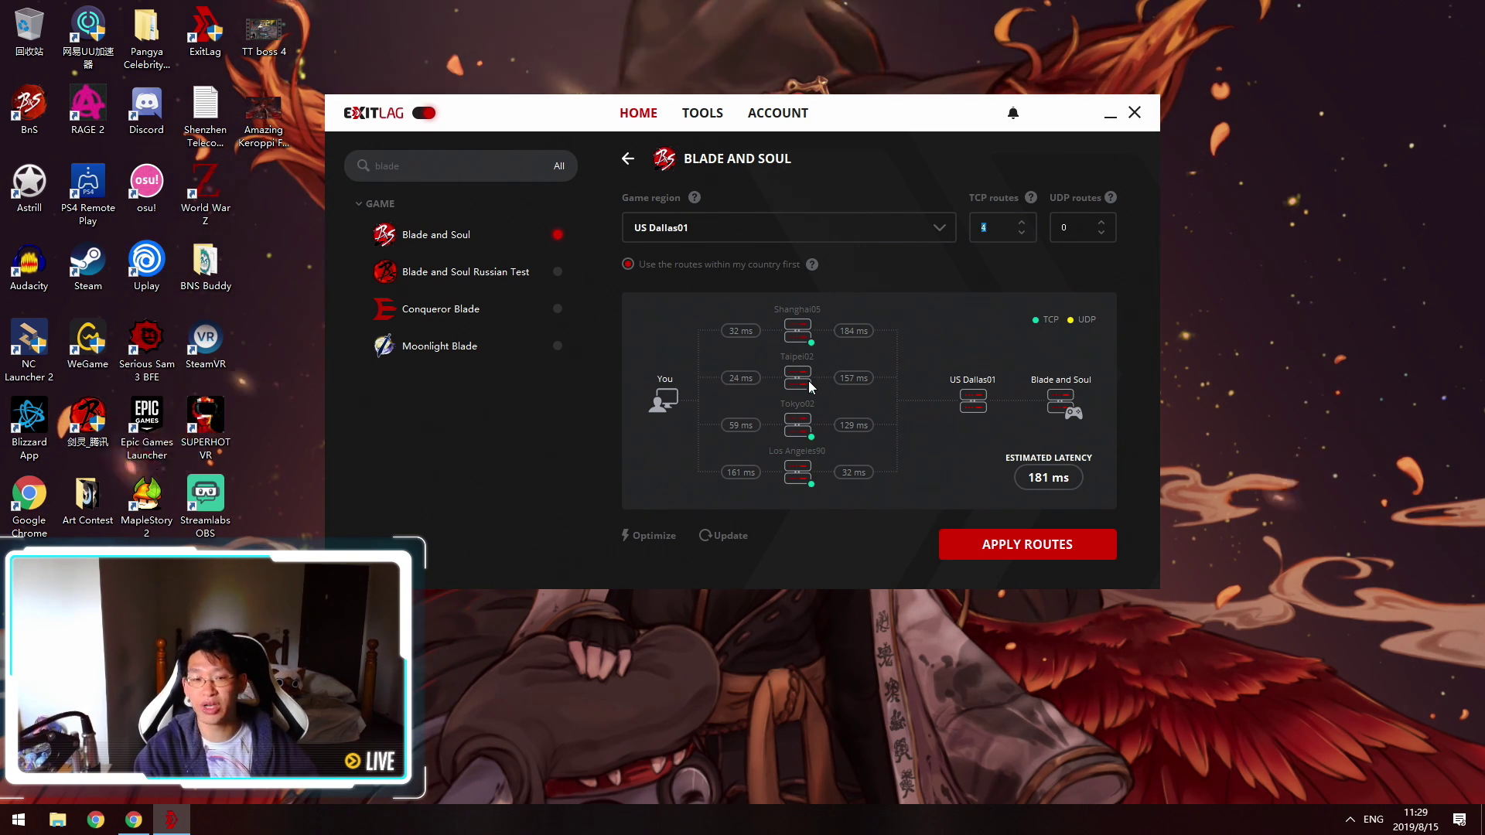
key("Down")
key("Down")
key("Down")
key("Up")
key("Up")
key("Up")
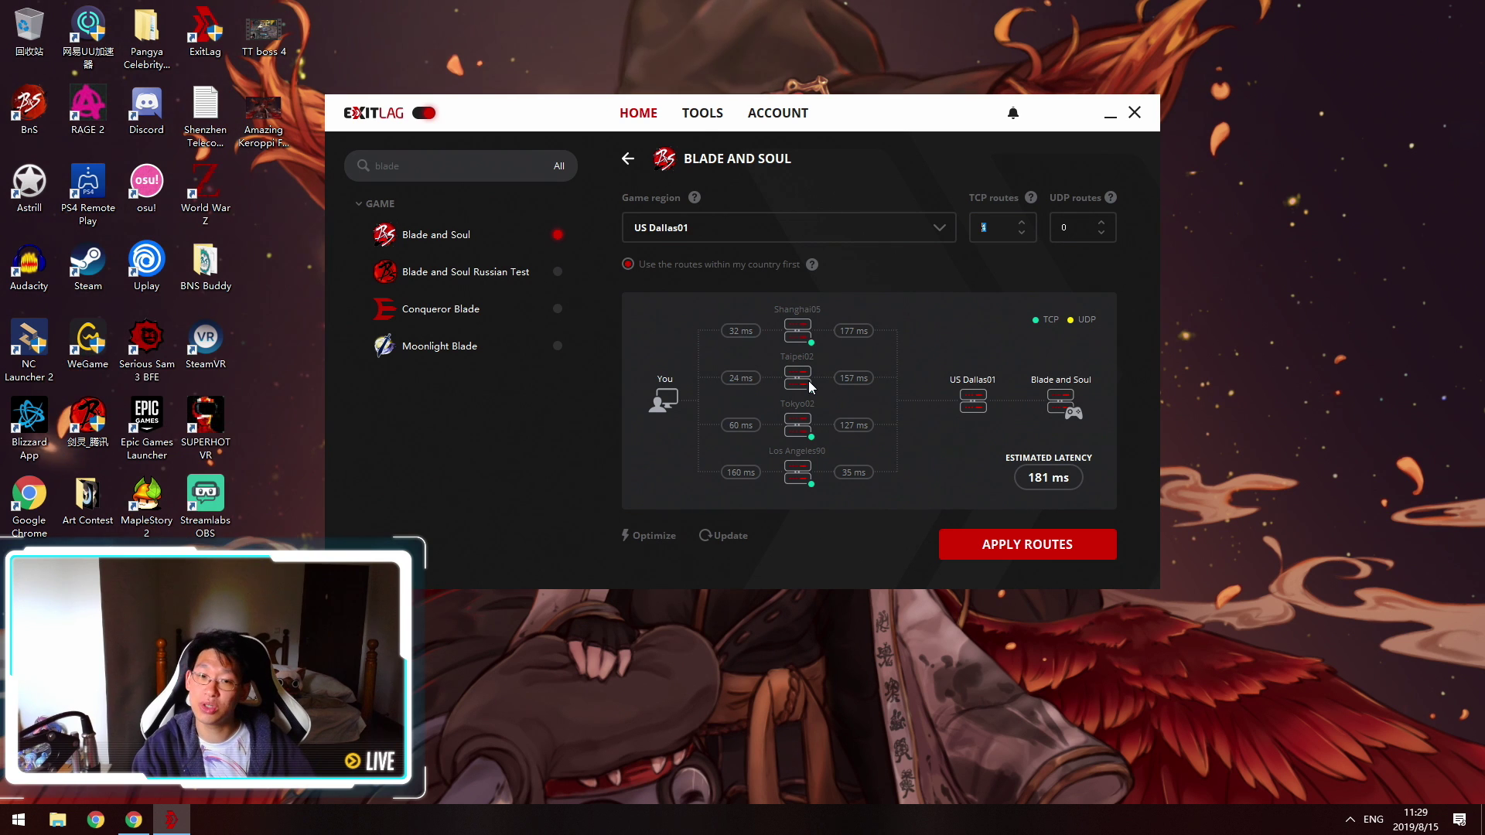
key("Down")
key("Down")
key("Down")
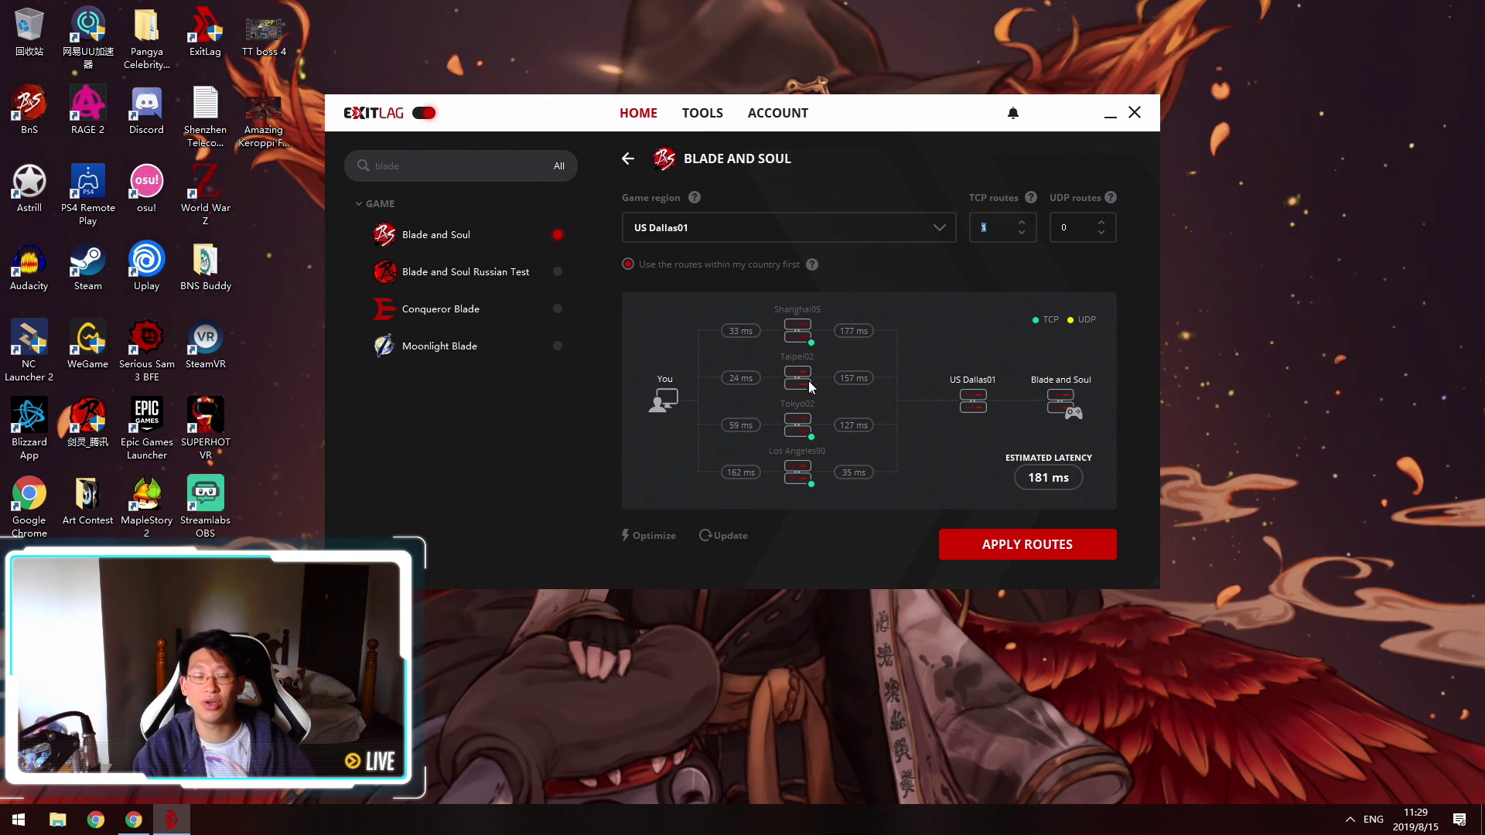